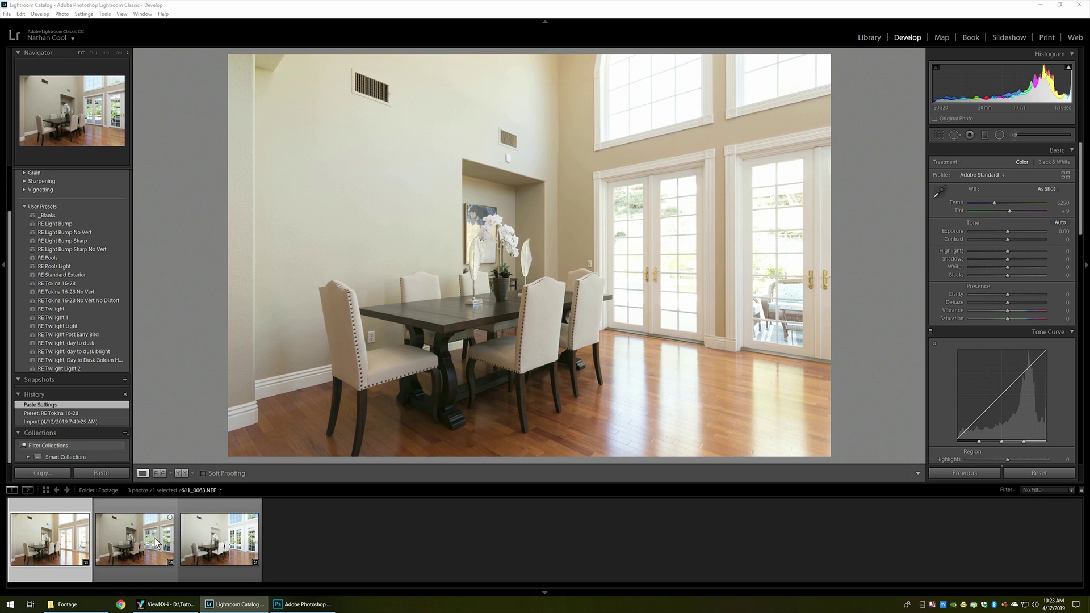
left_click(157, 542)
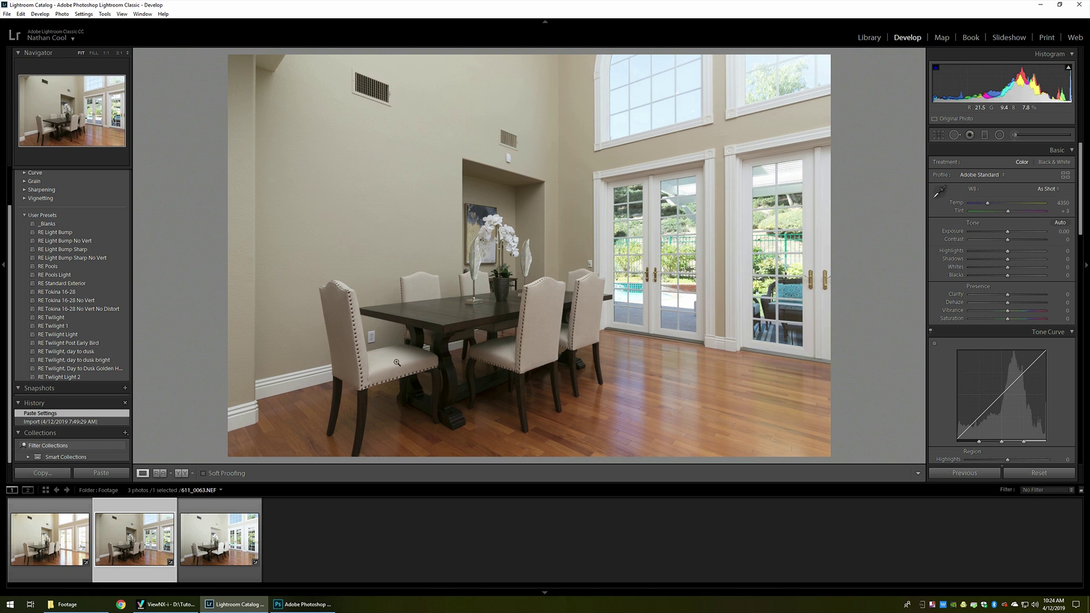
left_click(231, 538)
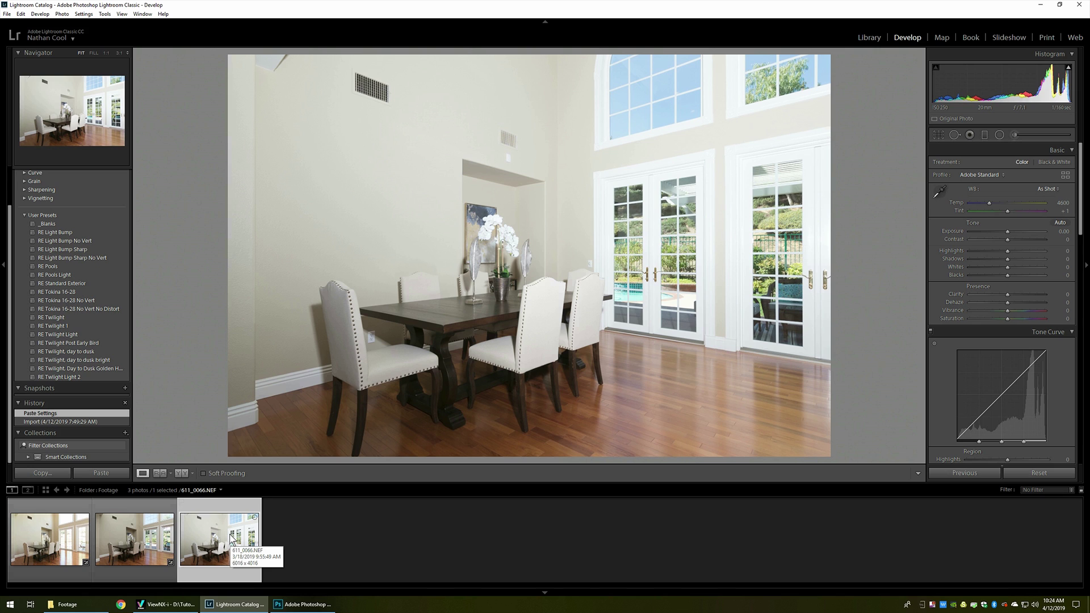
left_click(63, 541)
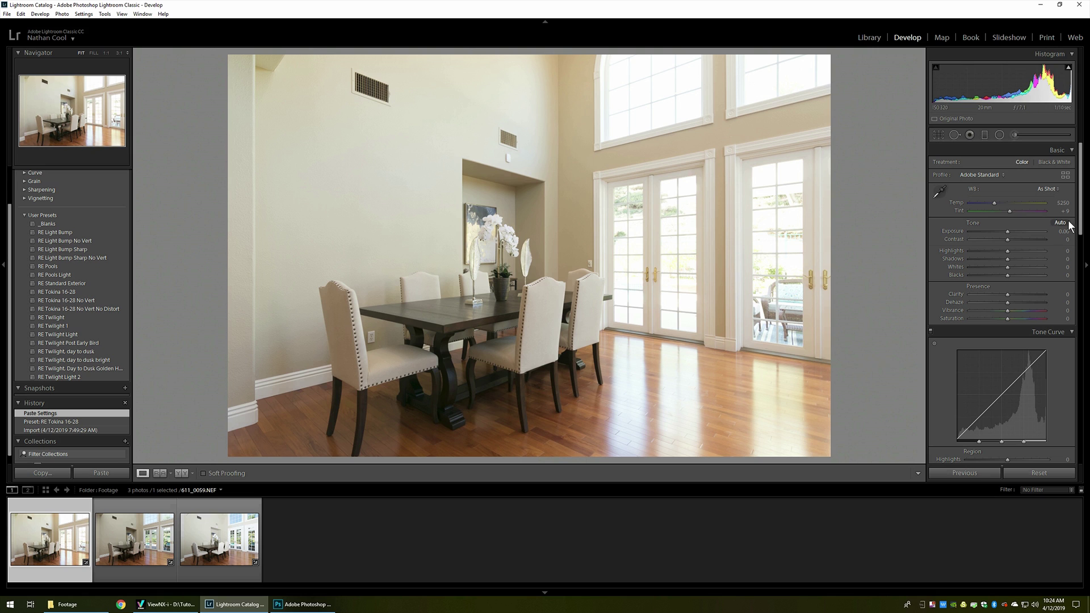
left_click(982, 250)
left_click(972, 249)
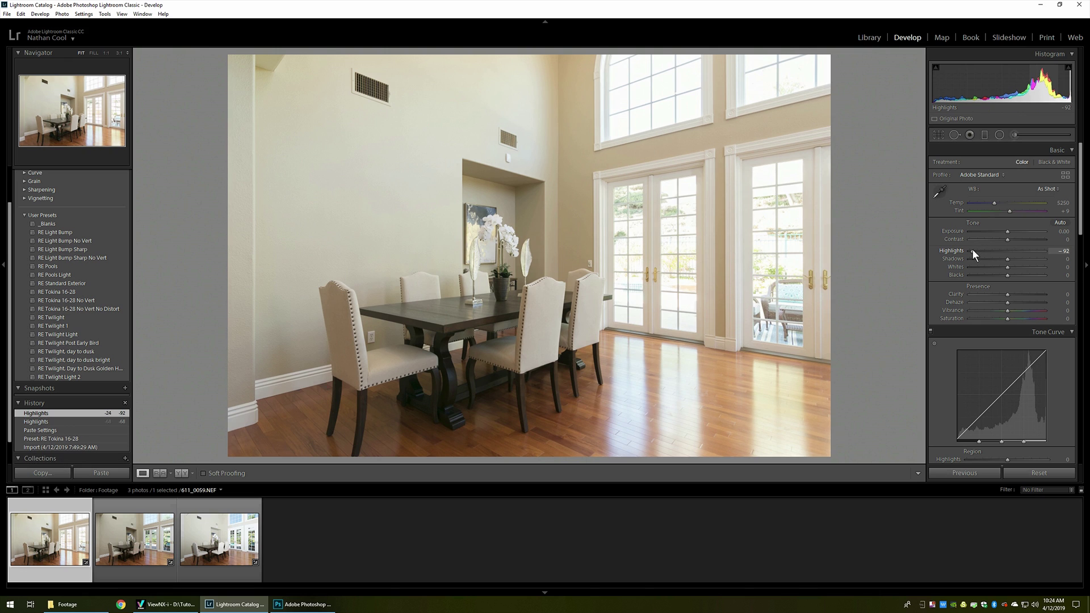
left_click(967, 250)
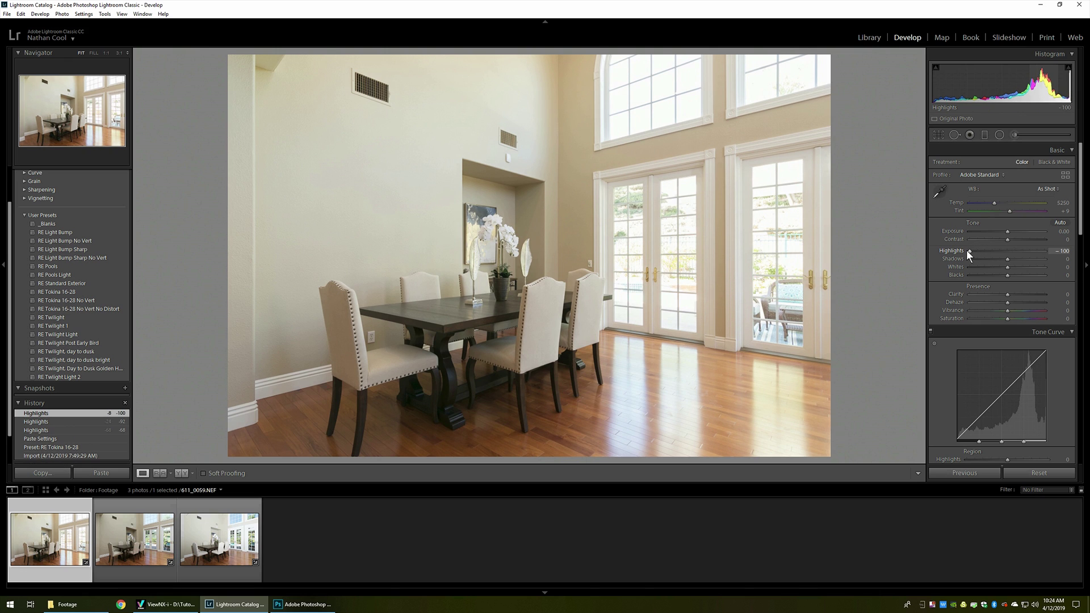
key("ctrl+z")
key("ctrl+z")
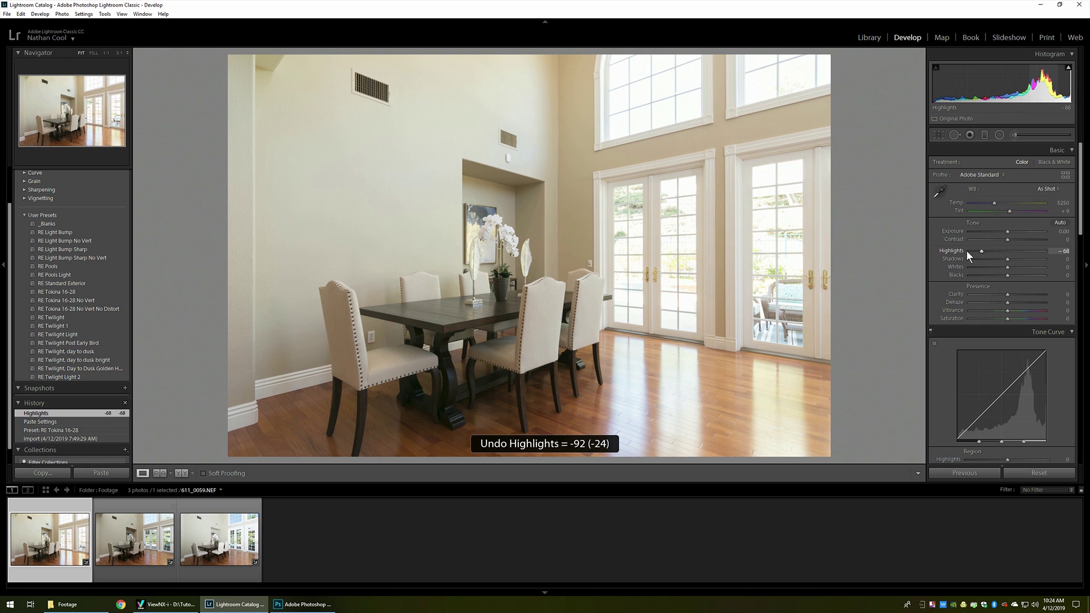
key("ctrl+z")
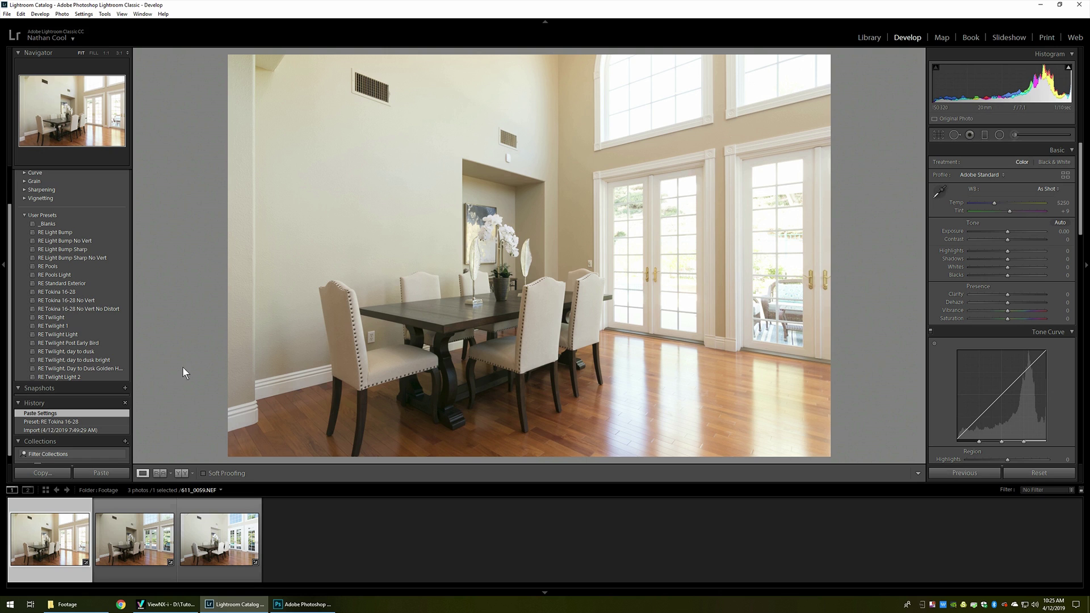
Step: Open the three selected bracketed photos as layers of one Photoshop document
left_click(217, 550, "shift")
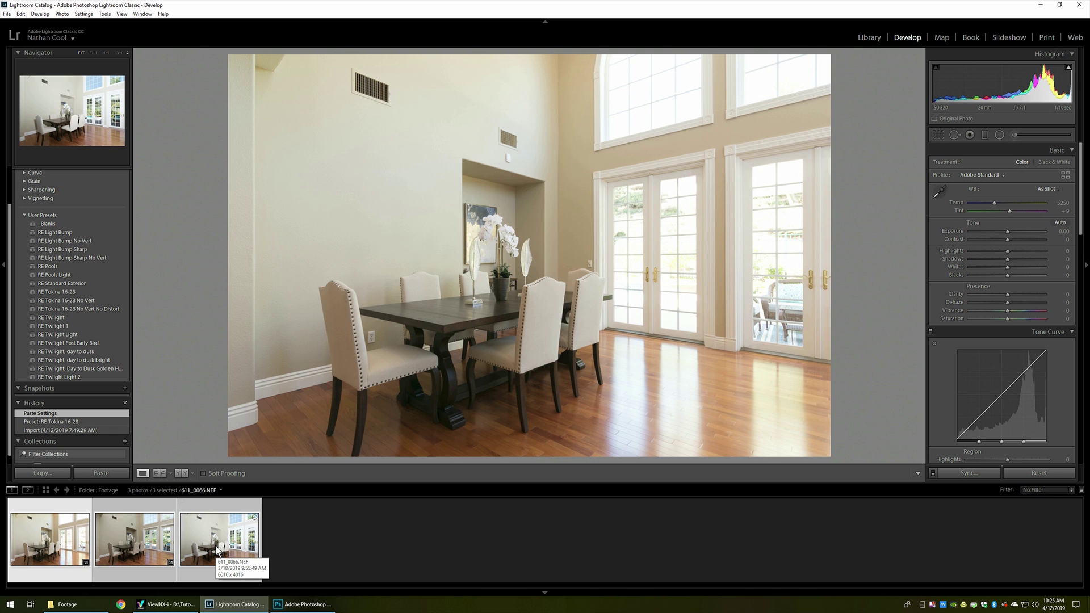
right_click(216, 550)
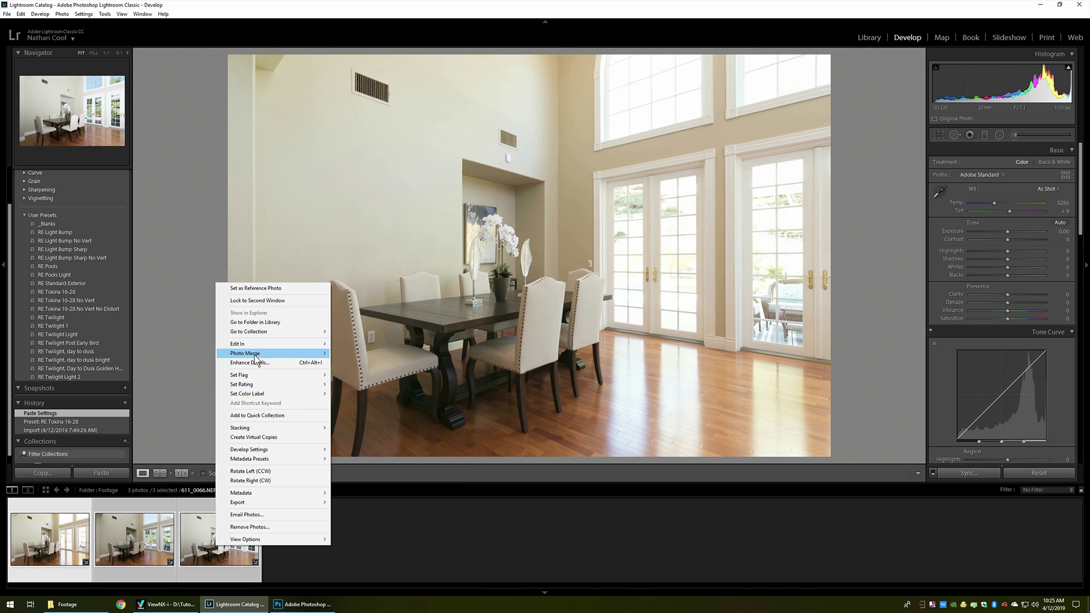
mouse_move(258, 344)
left_click(361, 392)
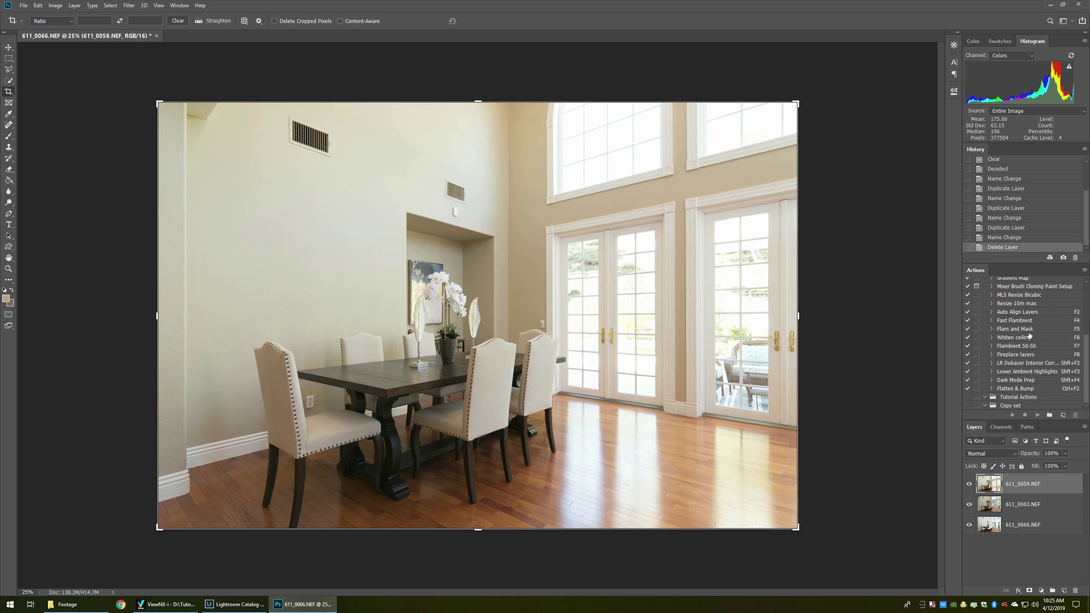
Step: Drop the pending crop, fit the image, zoom out to 25%, and show the Actions panel
left_click(1032, 482)
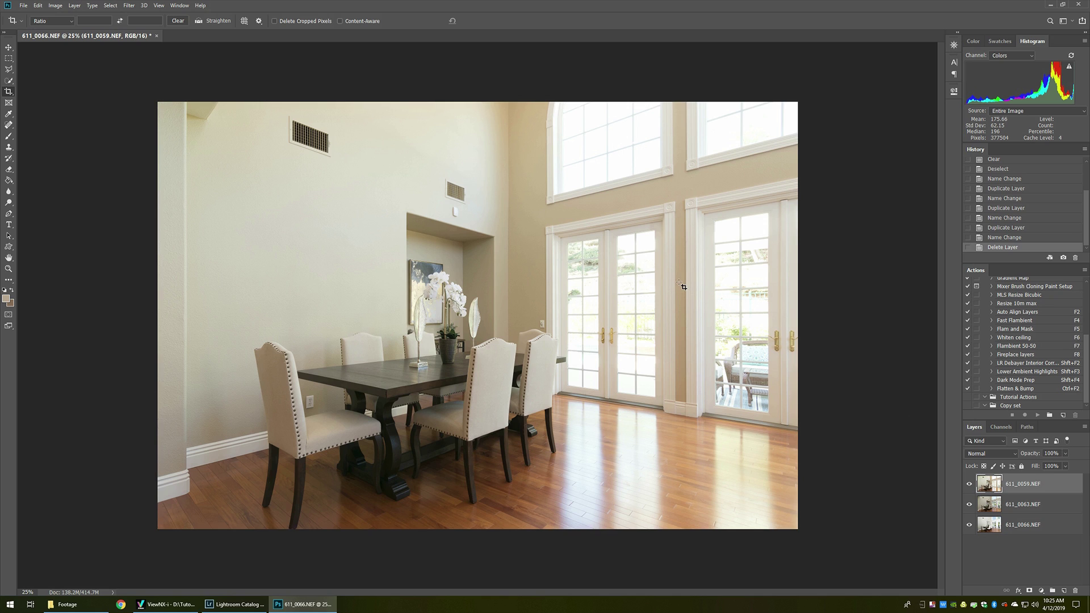
key("ctrl+0")
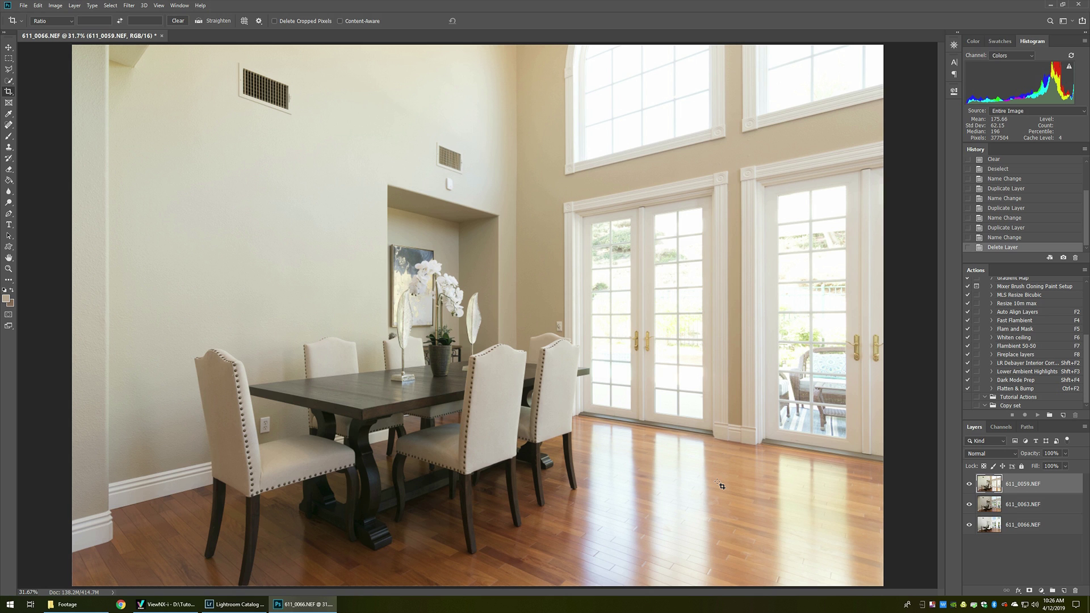
key("ctrl+minus")
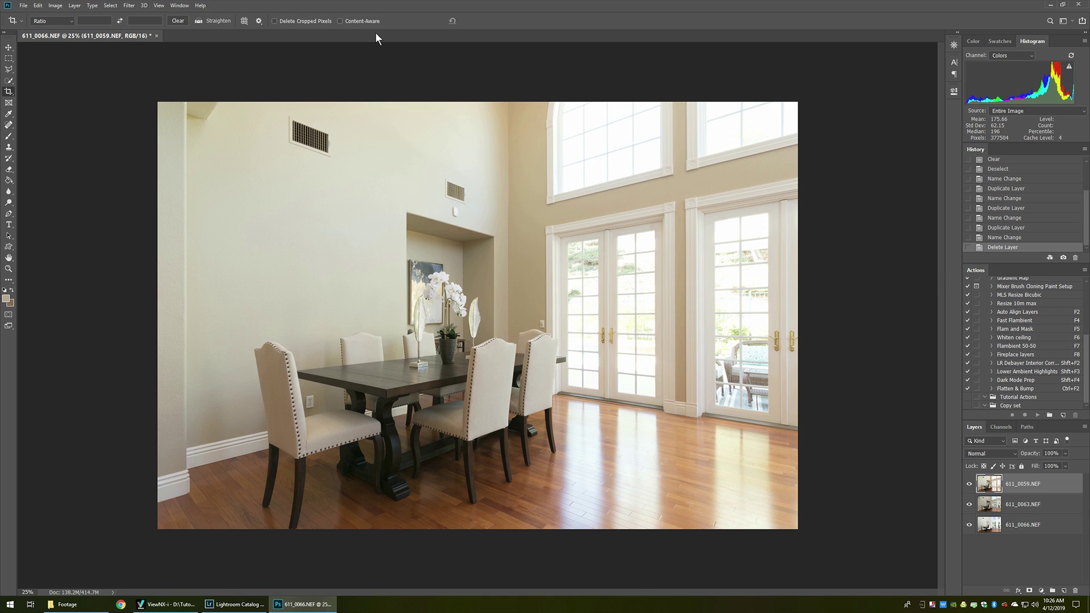
left_click(176, 6)
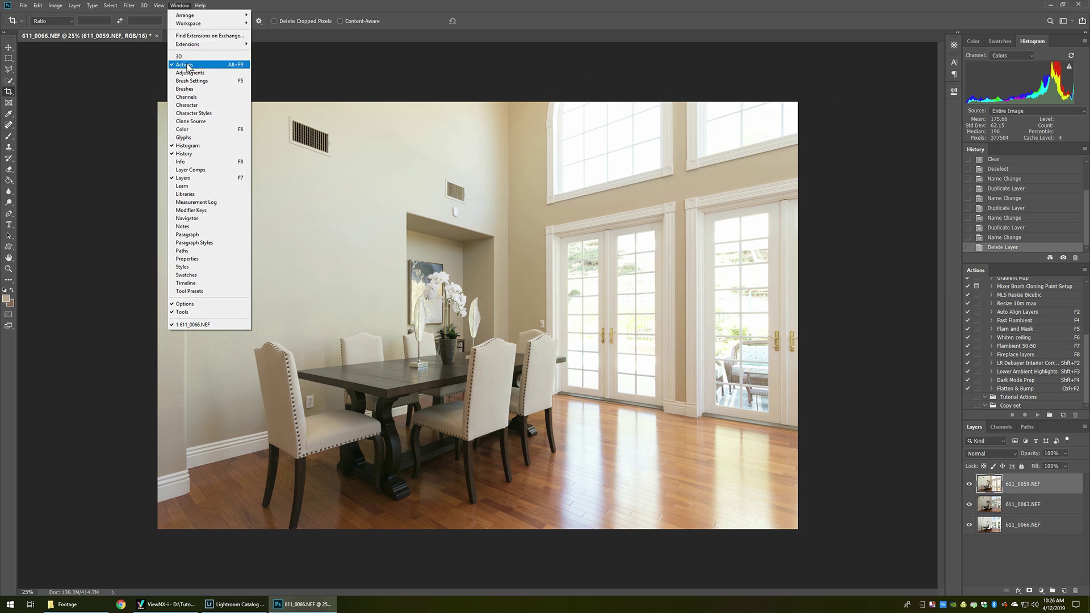
left_click(373, 5)
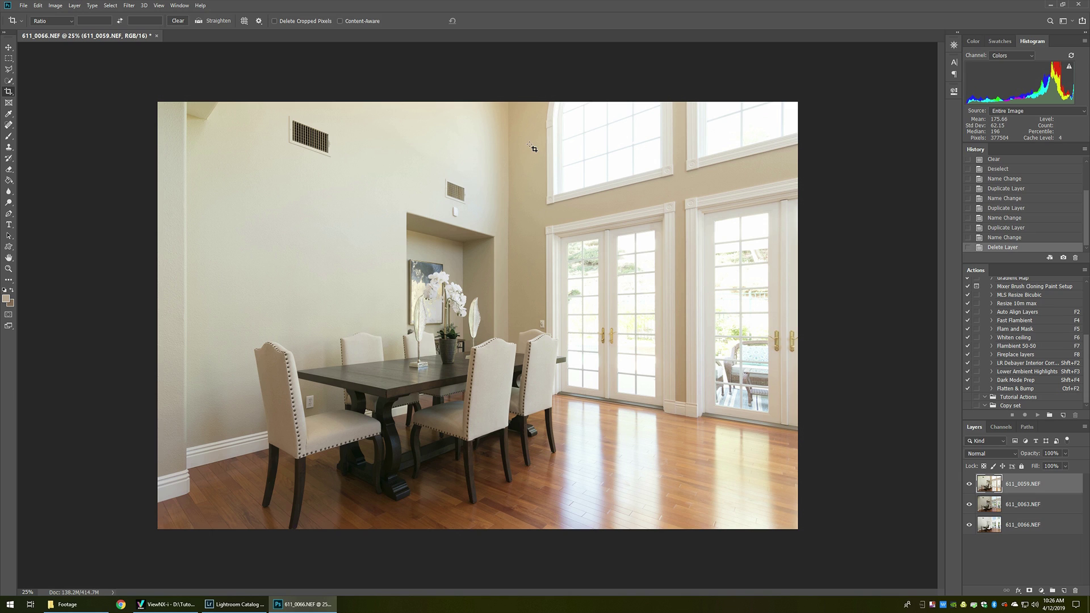
Step: Create action 'Lower highlights' in Tutorial Actions with function key F2 and begin recording
left_click(1064, 416)
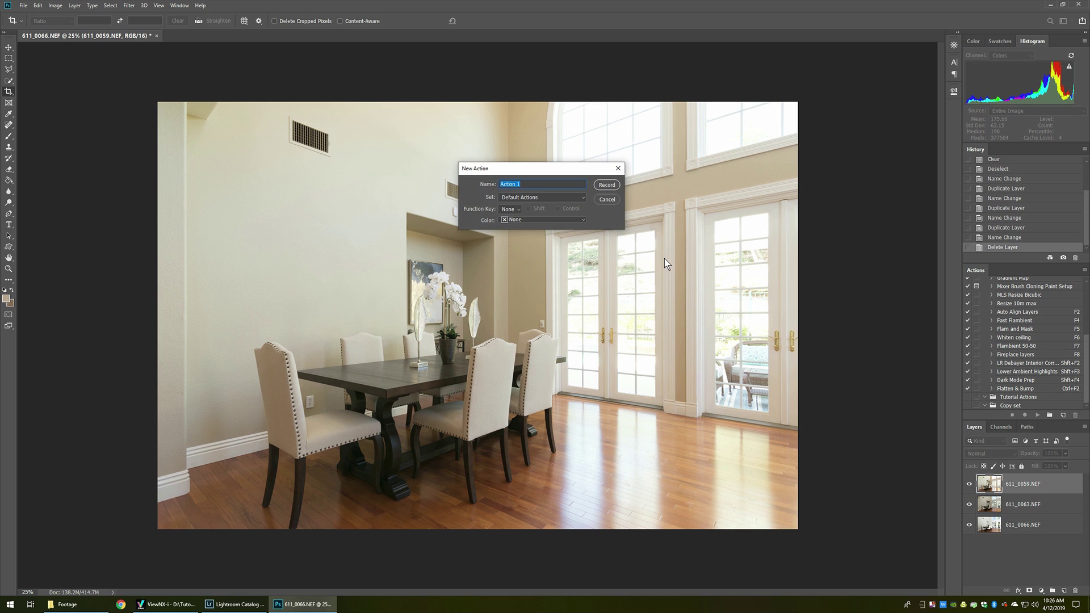
left_click(540, 196)
left_click(538, 213)
left_click_drag(527, 184, 495, 179)
type("Lower highligh")
left_click(509, 210)
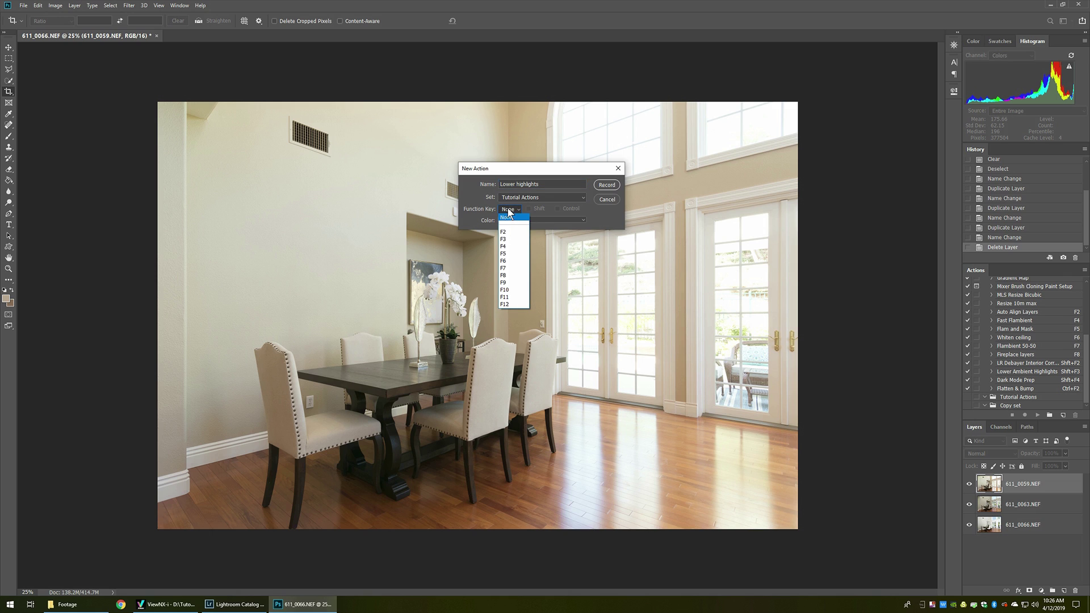
left_click(504, 232)
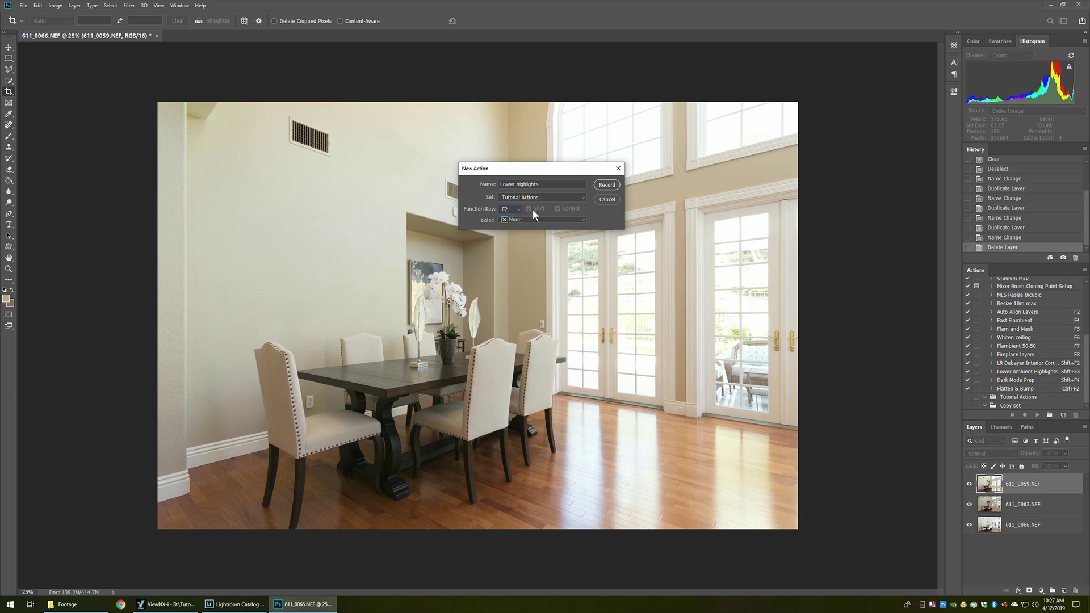
left_click(513, 209)
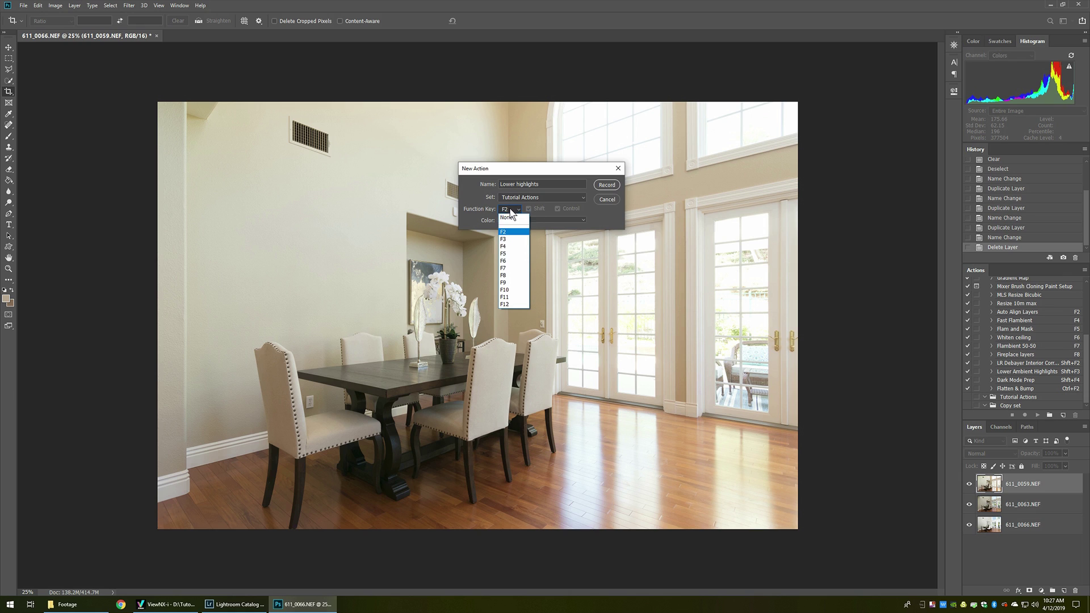
left_click(509, 261)
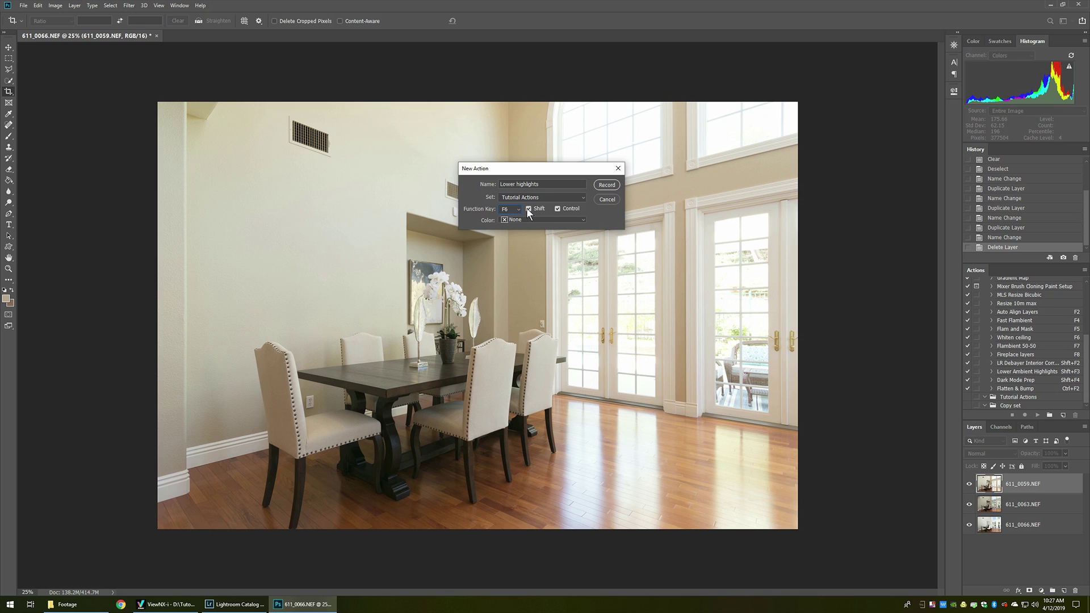
left_click(518, 214)
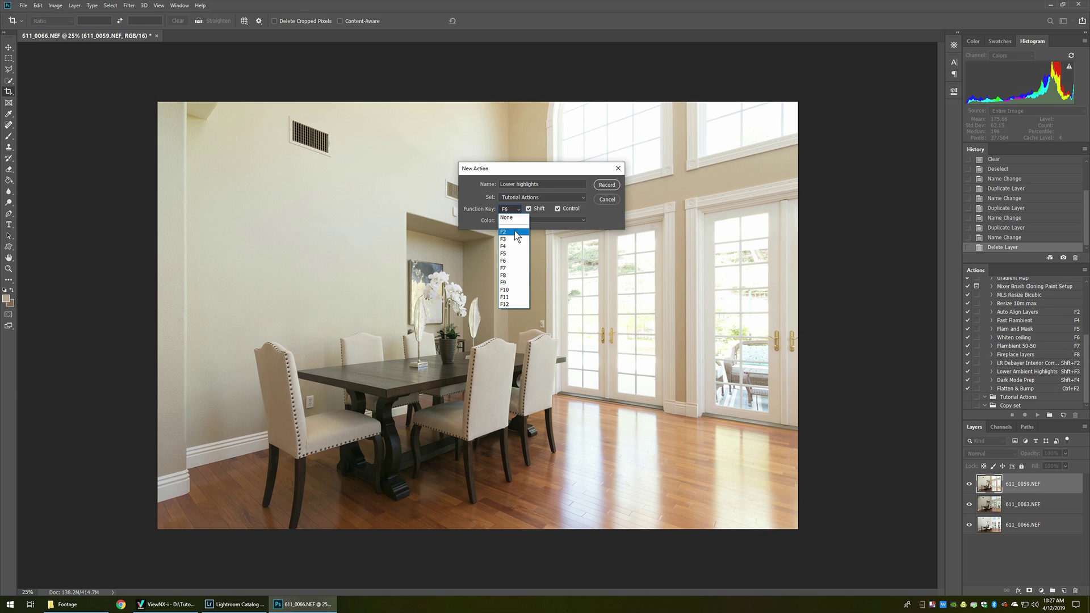
left_click(514, 229)
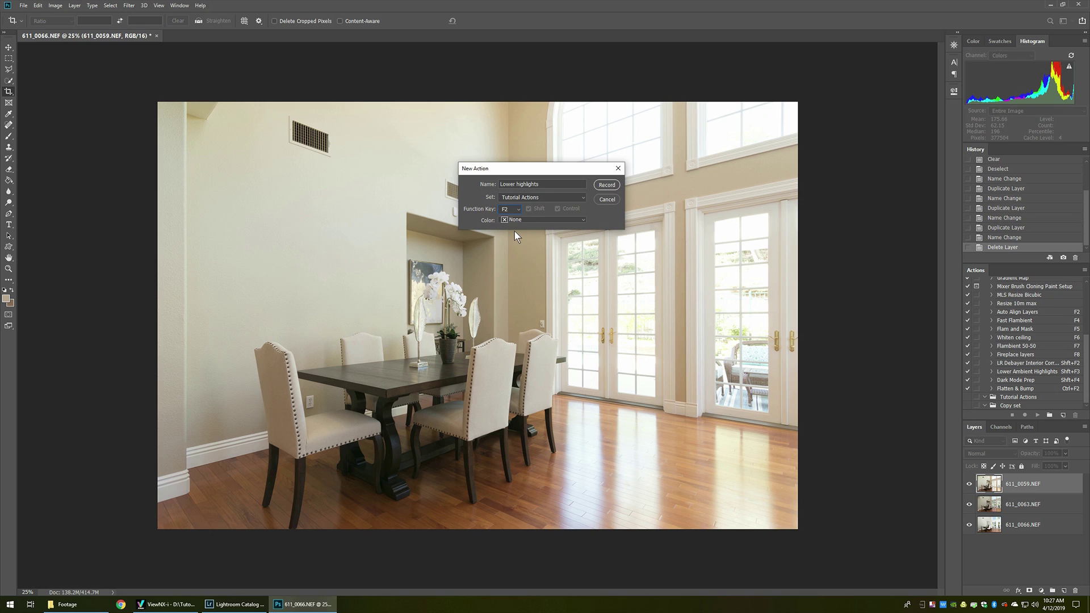
left_click(606, 186)
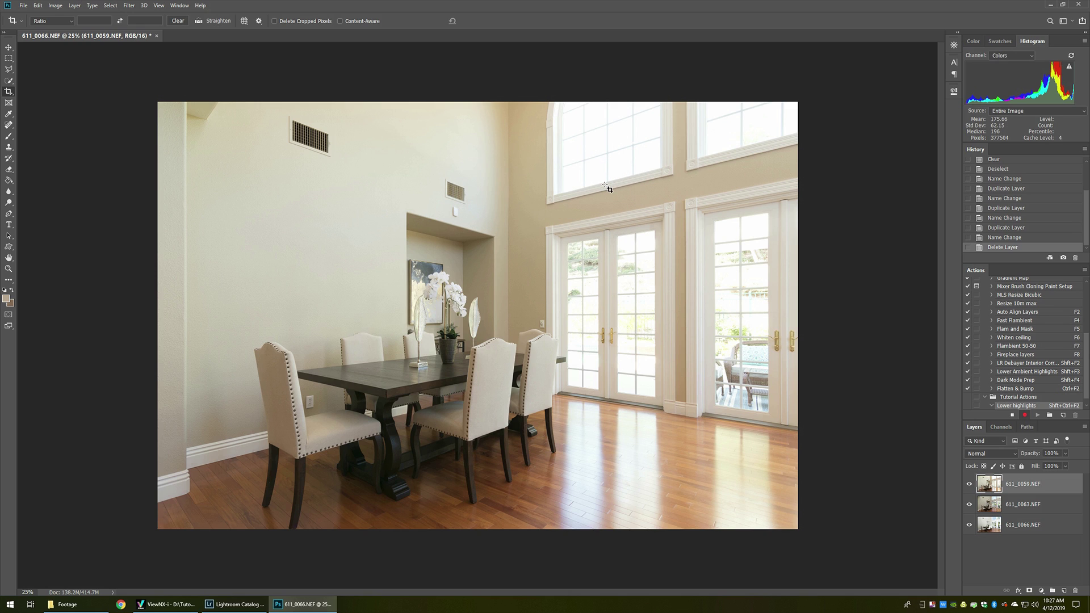
Step: Open the Camera Raw Filter and browse its adjustment panel tabs through to Presets
key("alt+t")
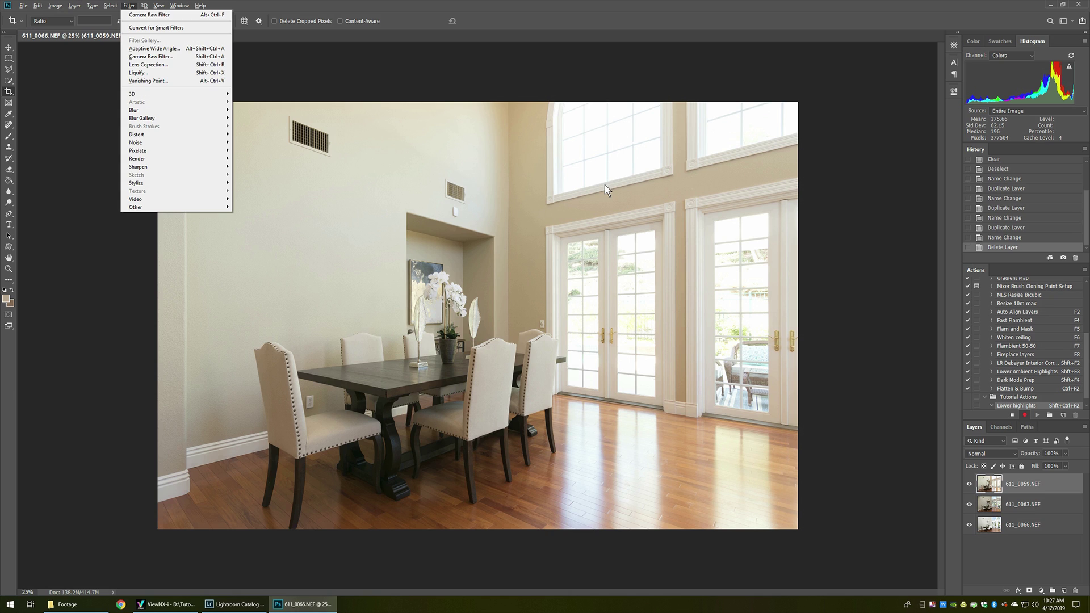
key("Down")
key("Down")
key("Down")
key("Down")
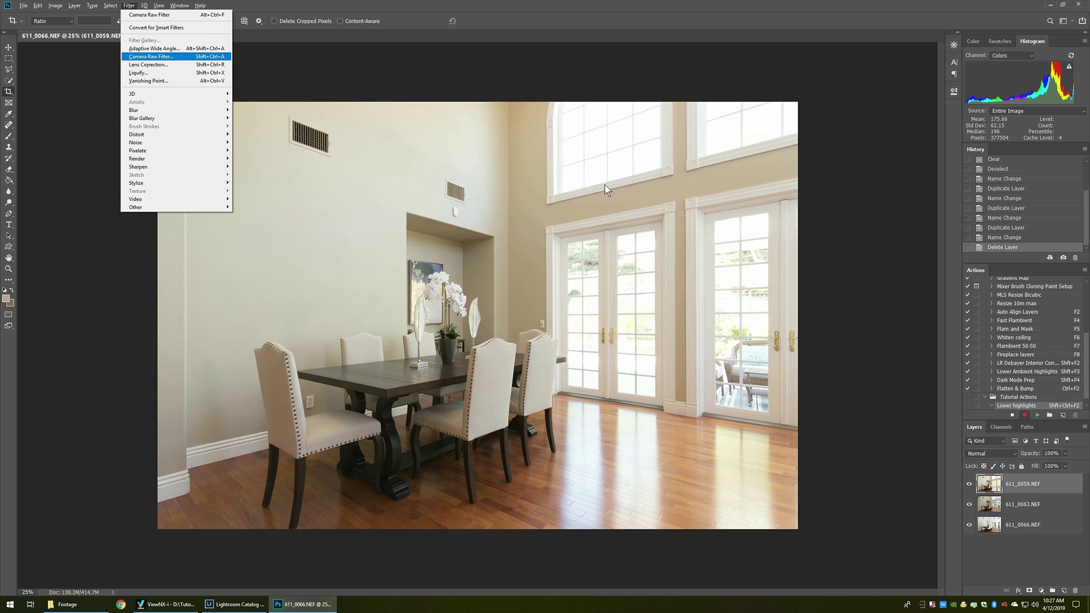
key("Return")
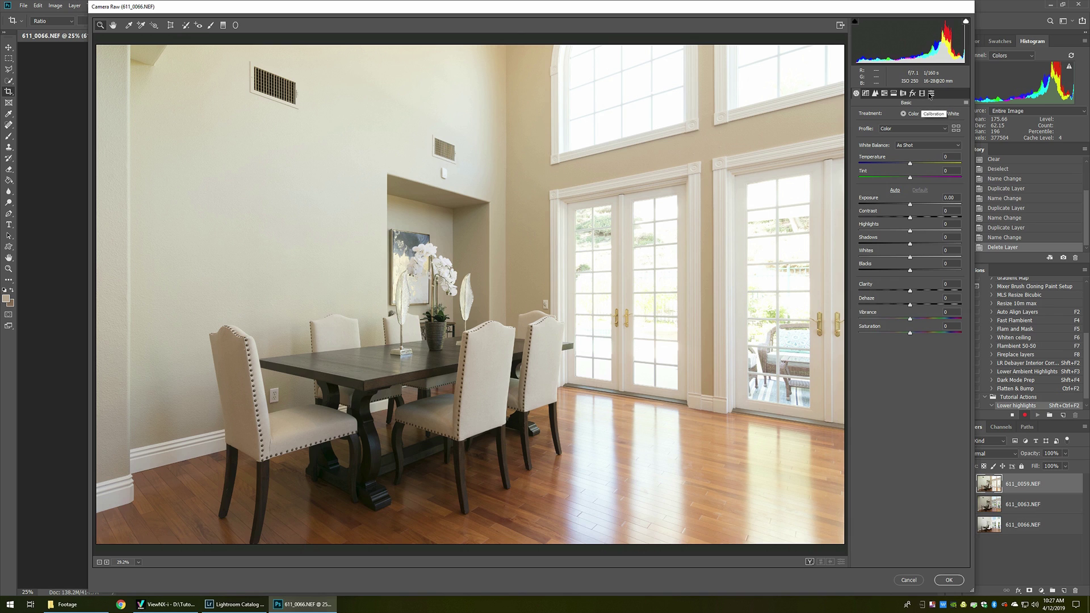
left_click(865, 93)
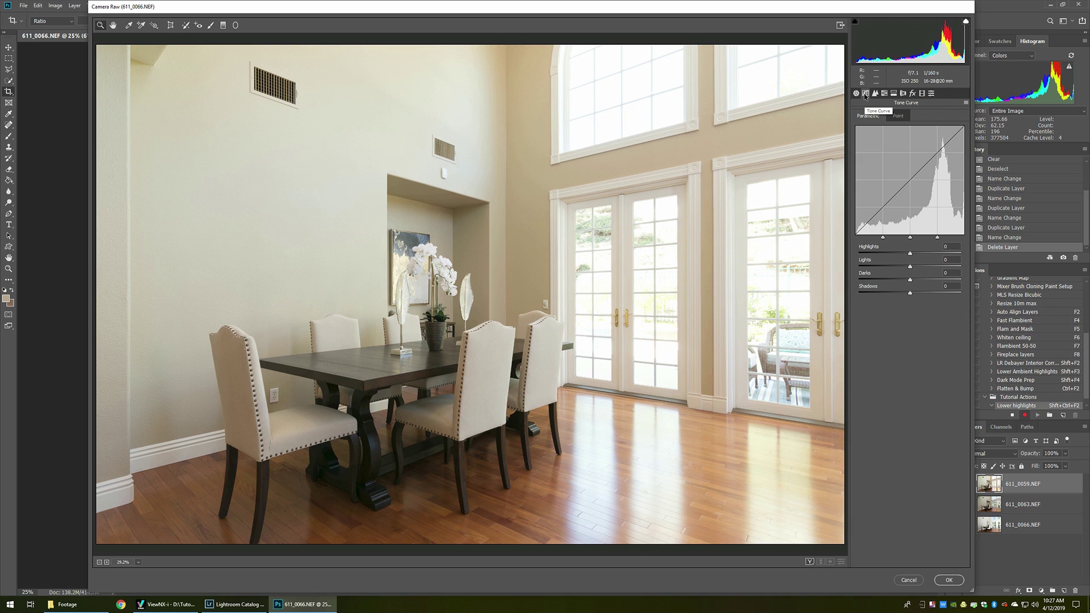
left_click(876, 95)
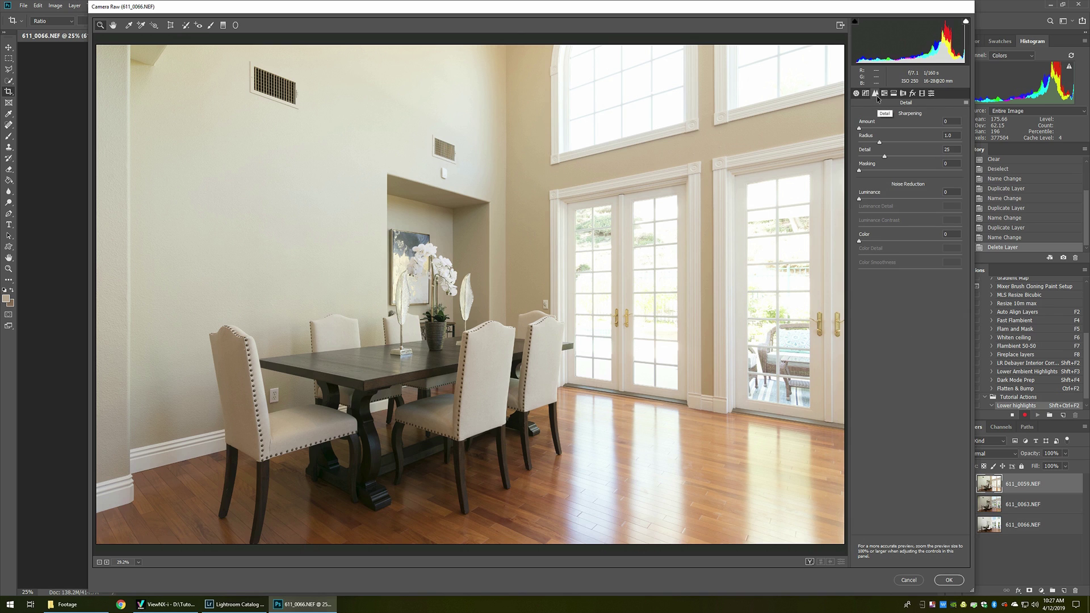
left_click(884, 94)
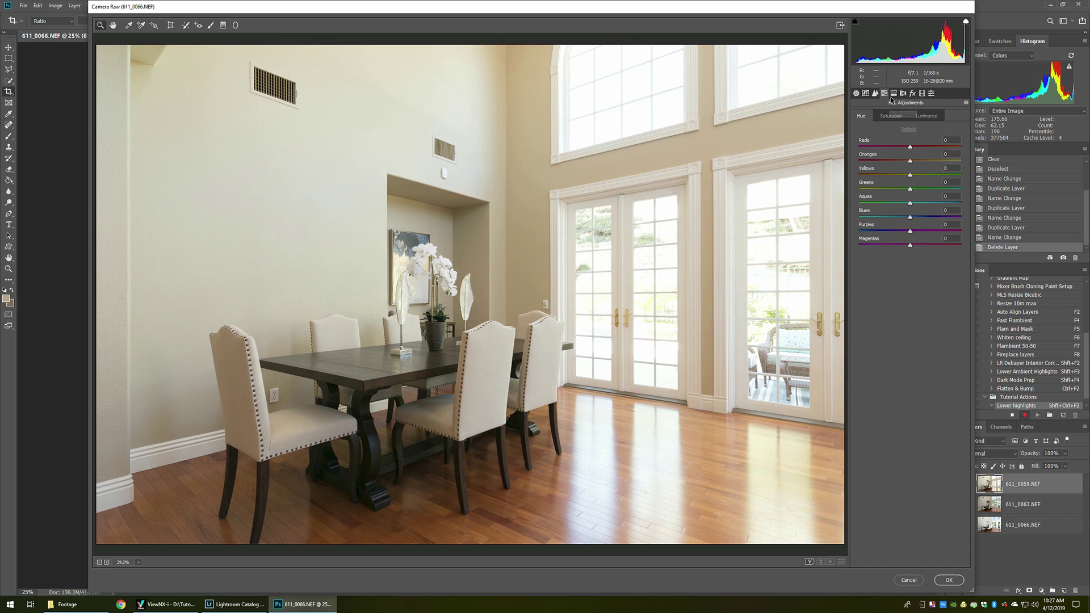
left_click(894, 93)
left_click(903, 95)
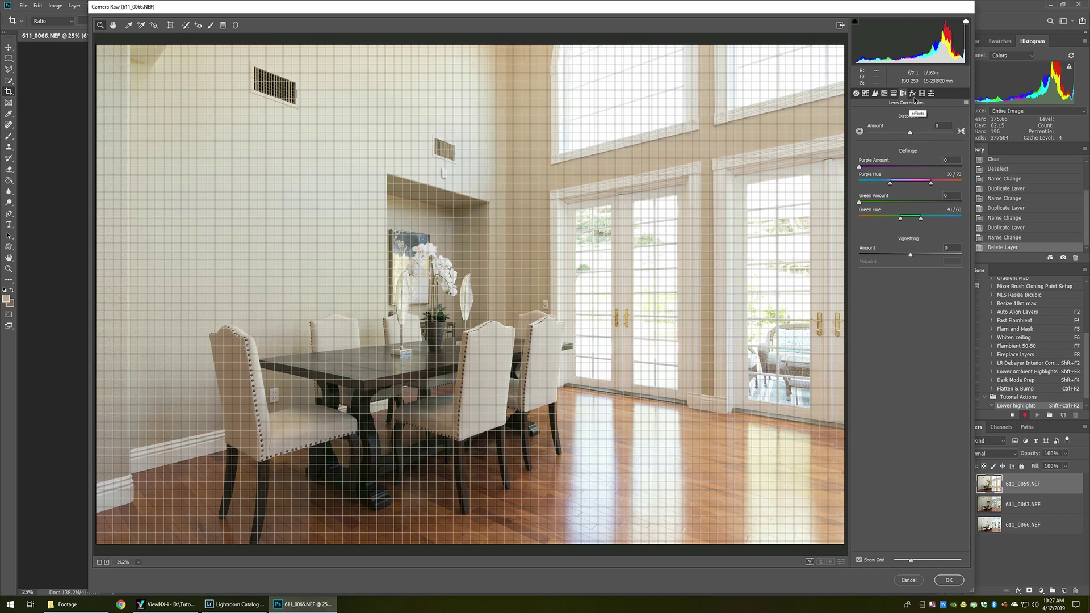
left_click(913, 94)
left_click(922, 94)
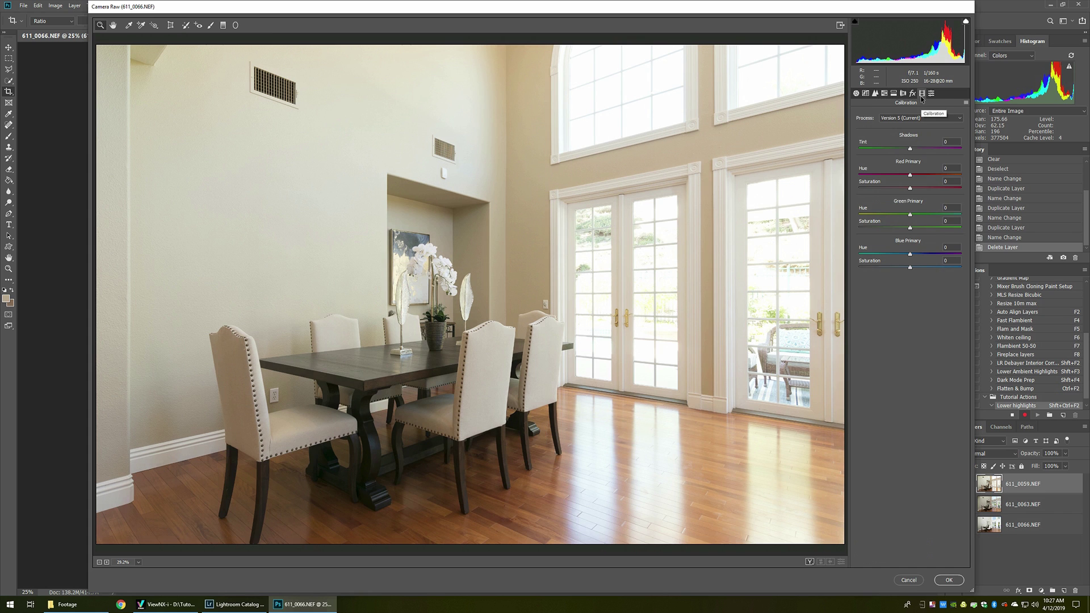
left_click(931, 94)
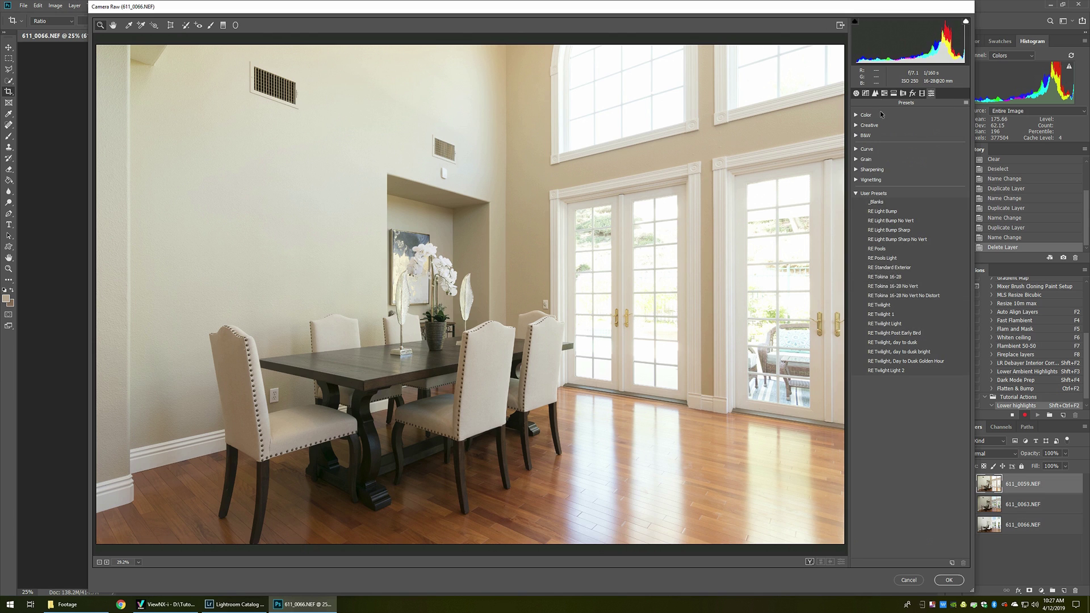
Step: In the Basic panel, set Highlights to -86 and apply the filter
left_click(856, 95)
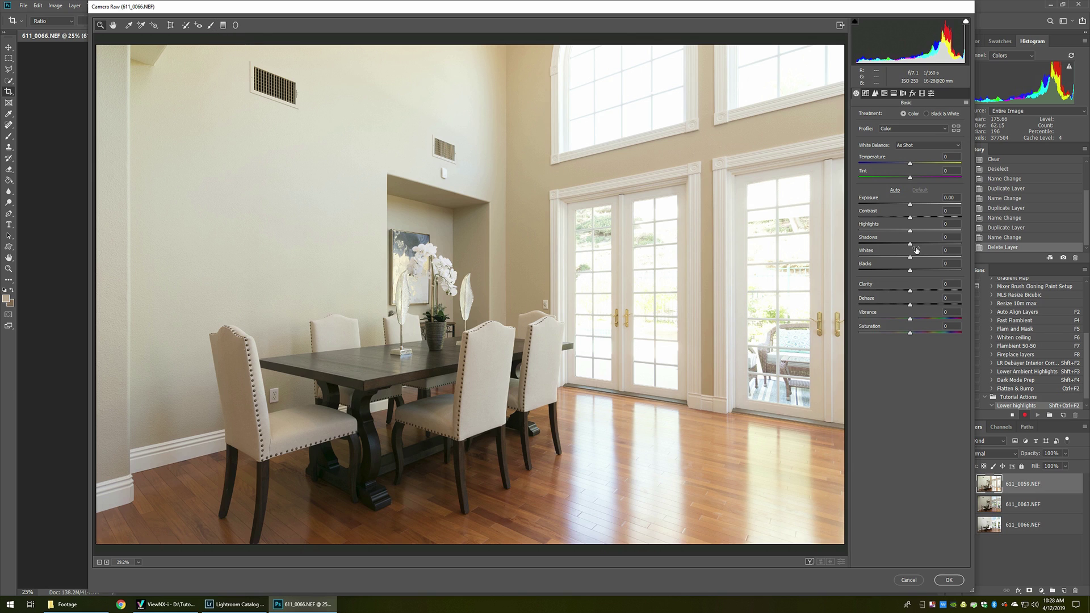
left_click(867, 231)
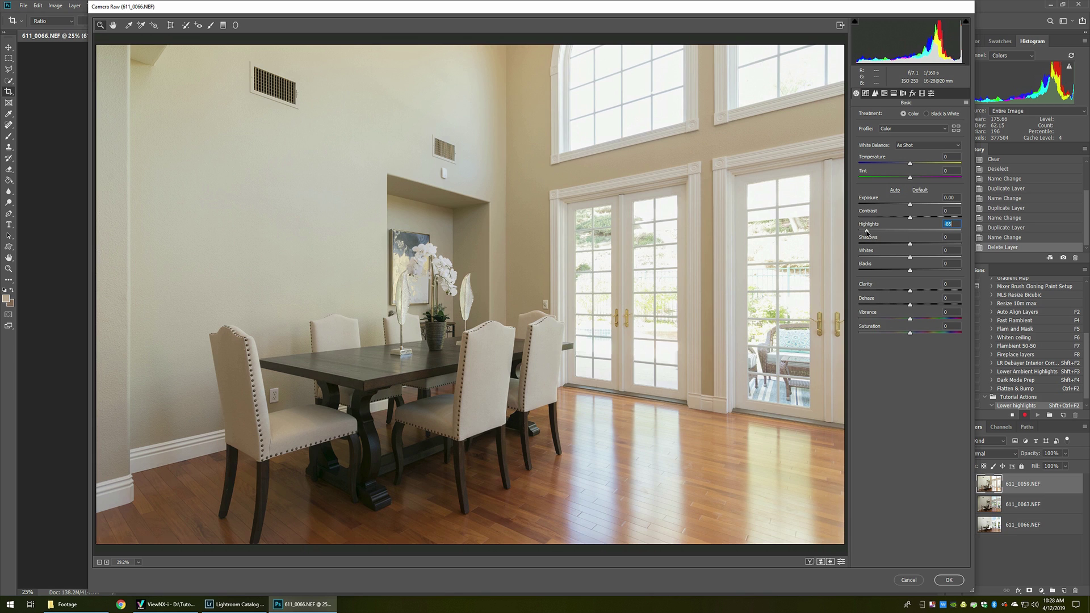
left_click_drag(866, 232, 903, 237)
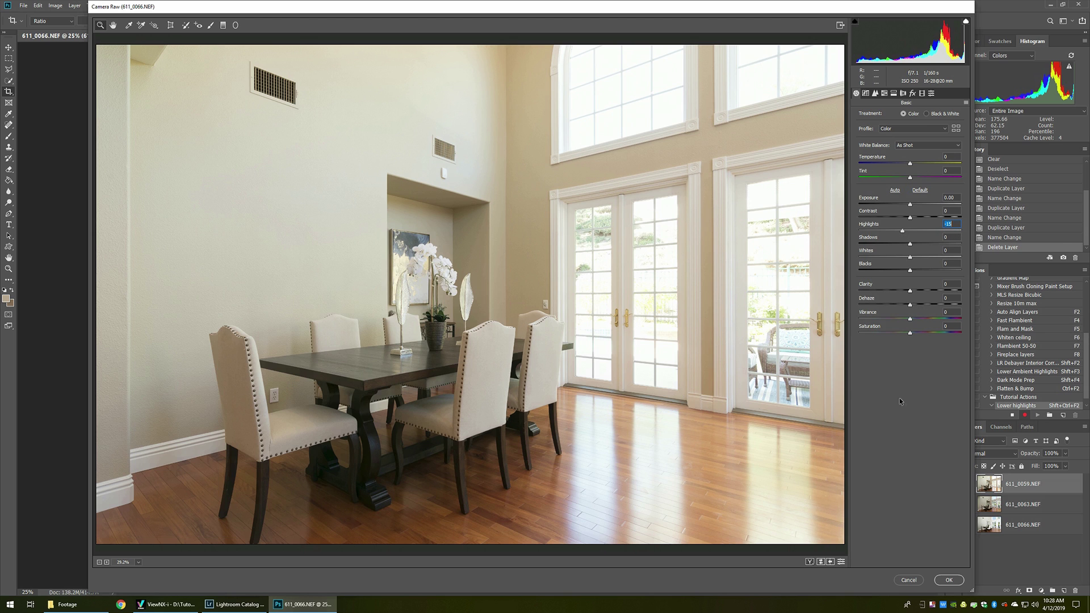
left_click(949, 580)
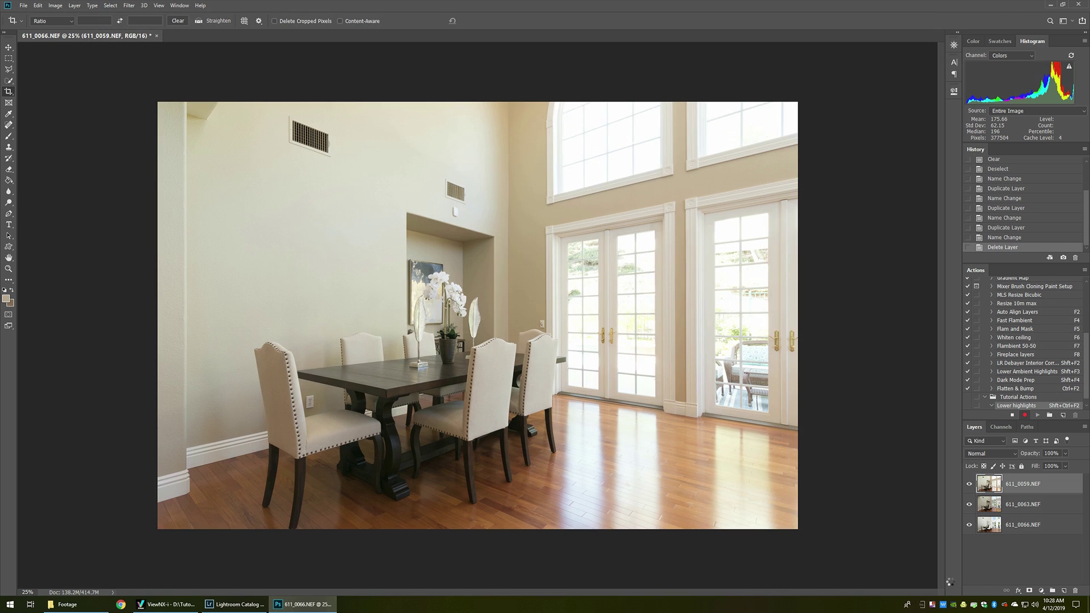
Step: Stop recording, step History back to Delete Layer, and select the Lower highlights action
left_click(1011, 417)
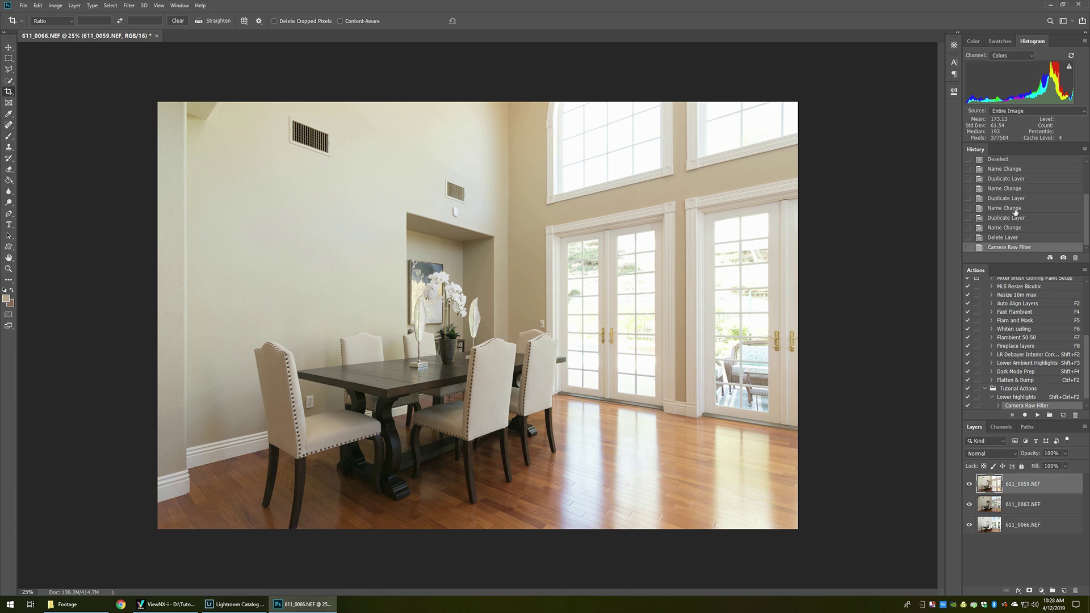
left_click(1003, 239)
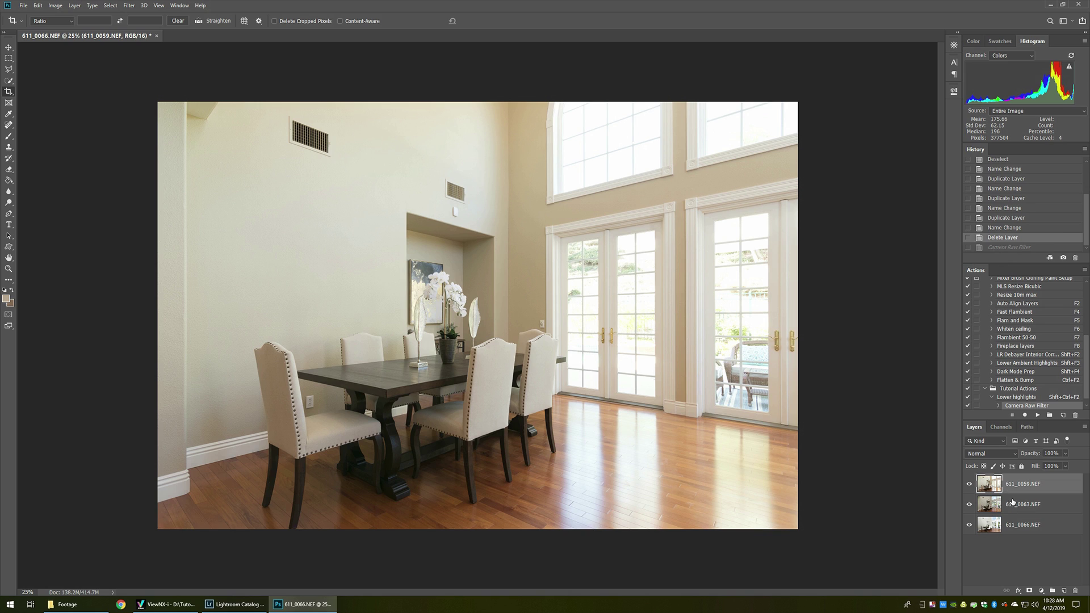
left_click(991, 398)
left_click(1007, 399)
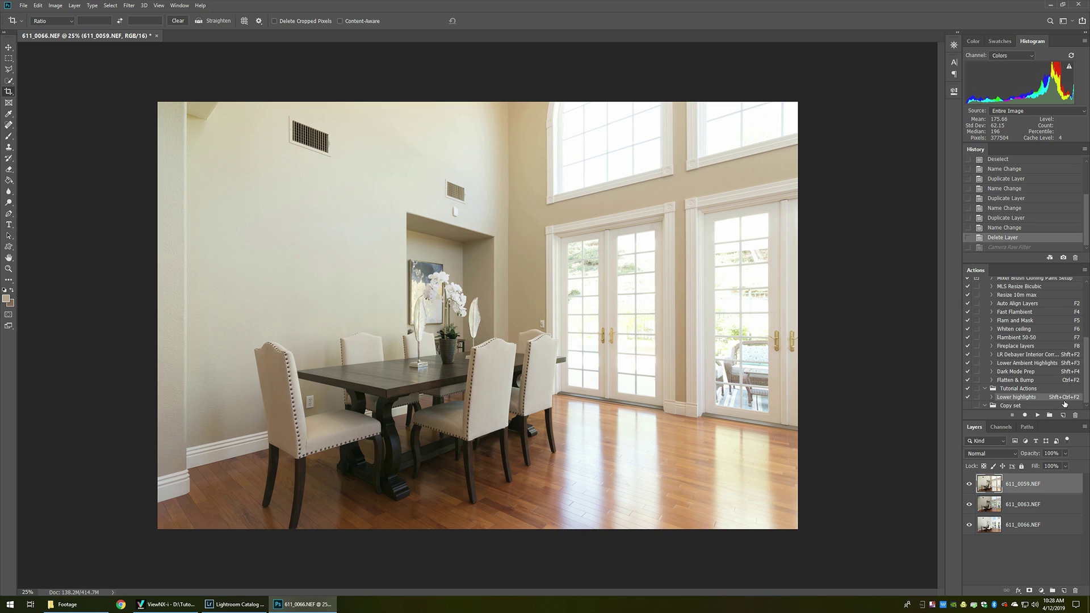
Step: Play Lower highlights eleven times, darkening the highlights further with each run
left_click(1038, 416)
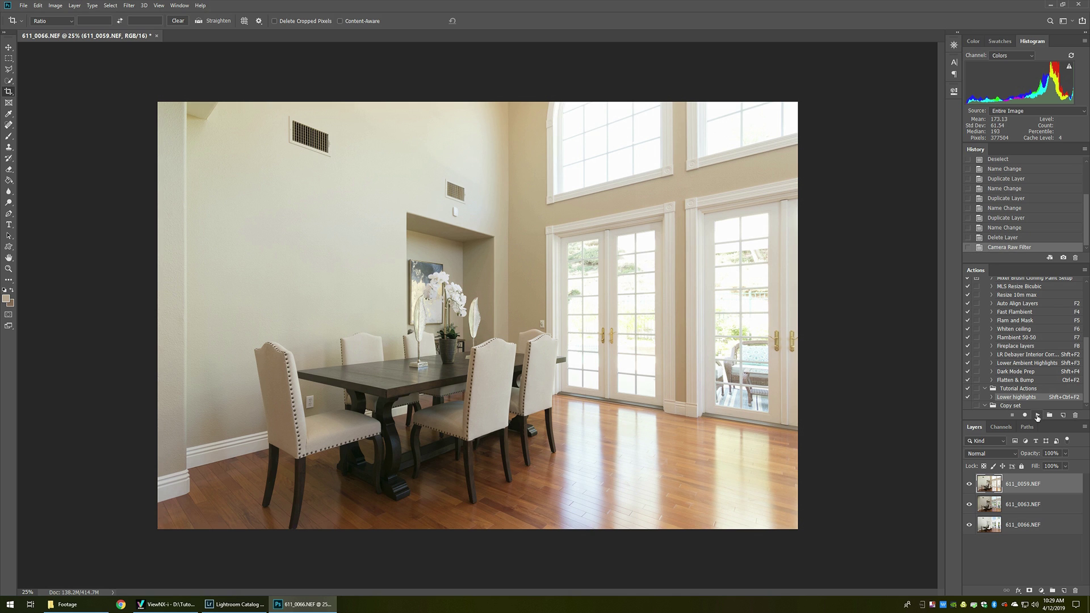
left_click(1038, 416)
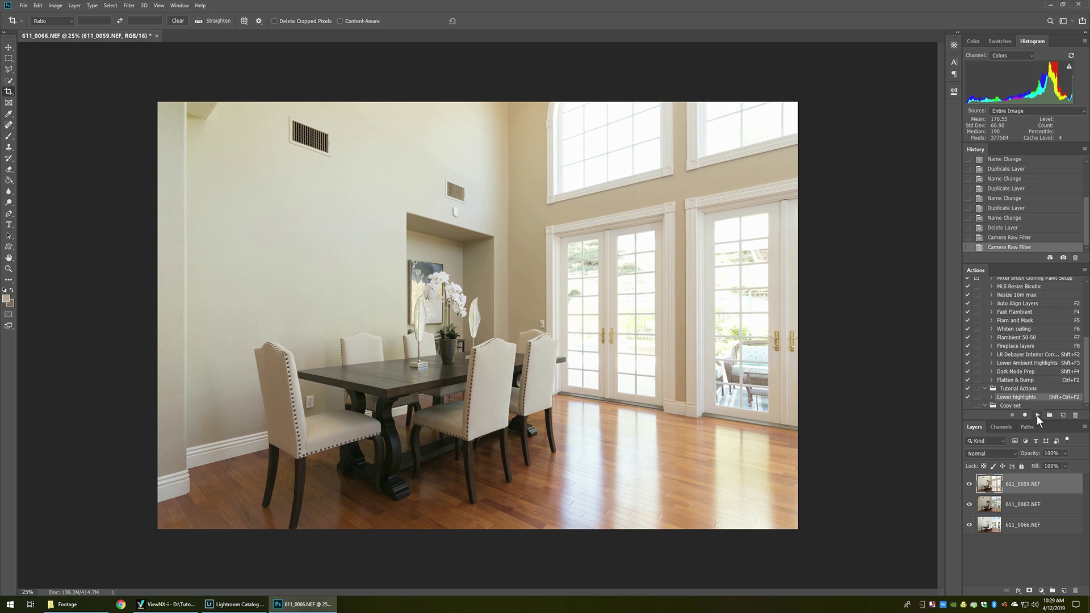
left_click(1038, 416)
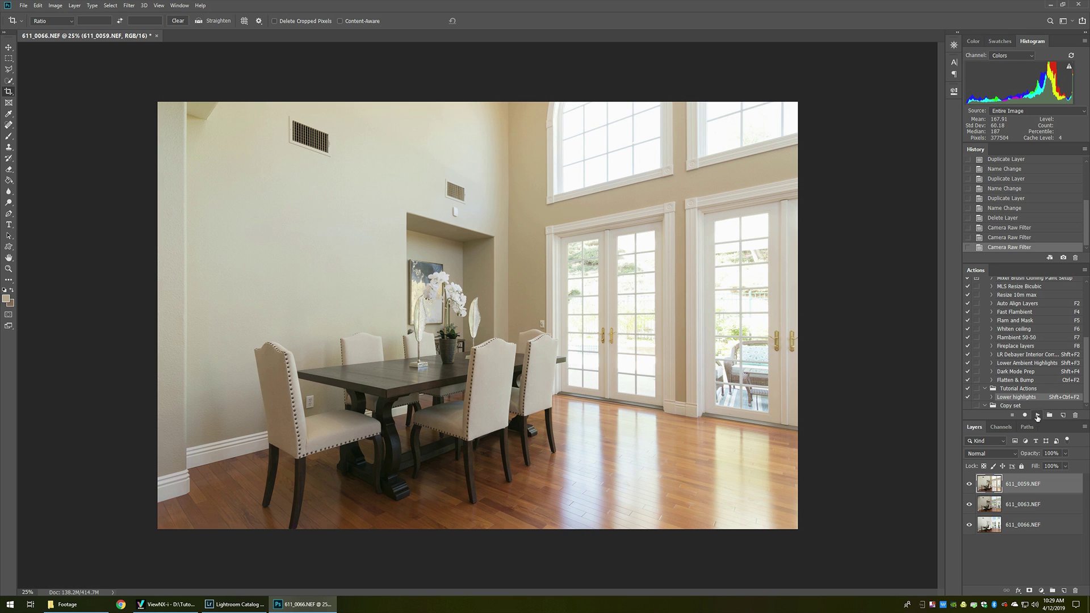
left_click(1038, 417)
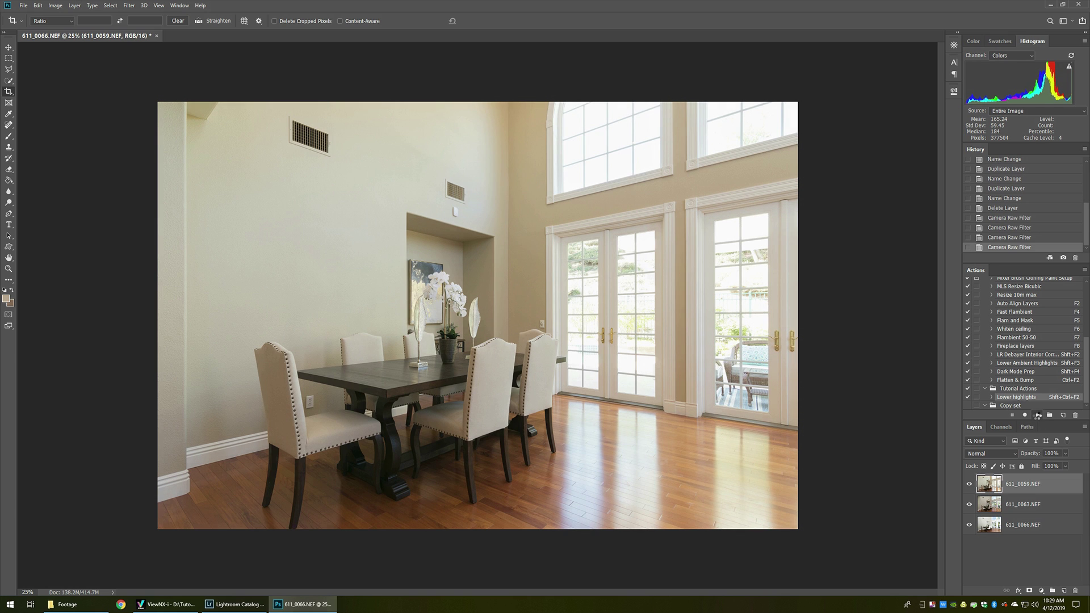
left_click(1037, 416)
left_click(1038, 416)
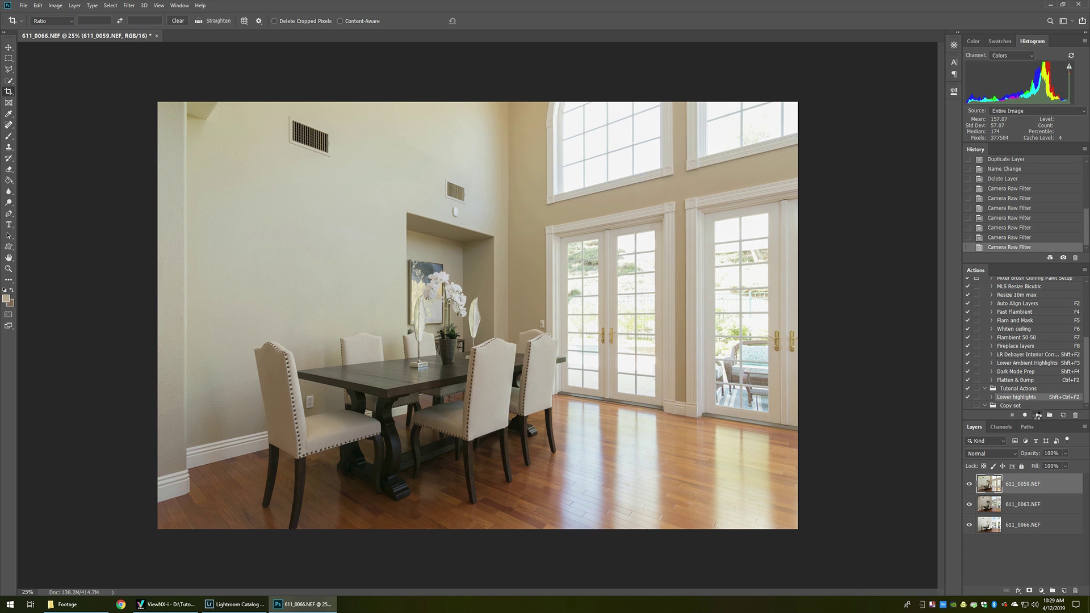
left_click(1038, 416)
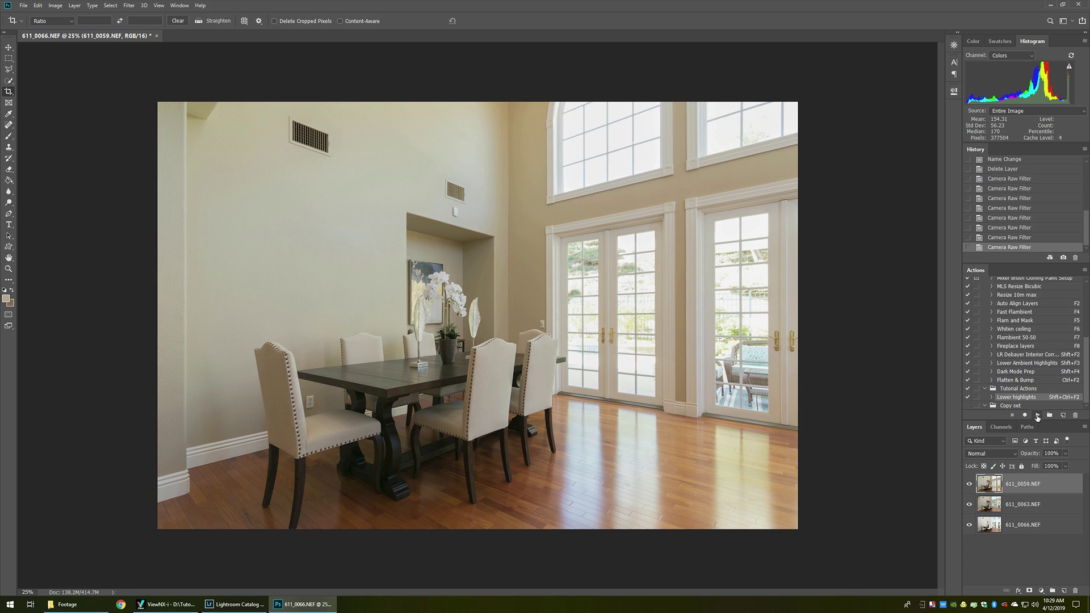
left_click(1038, 415)
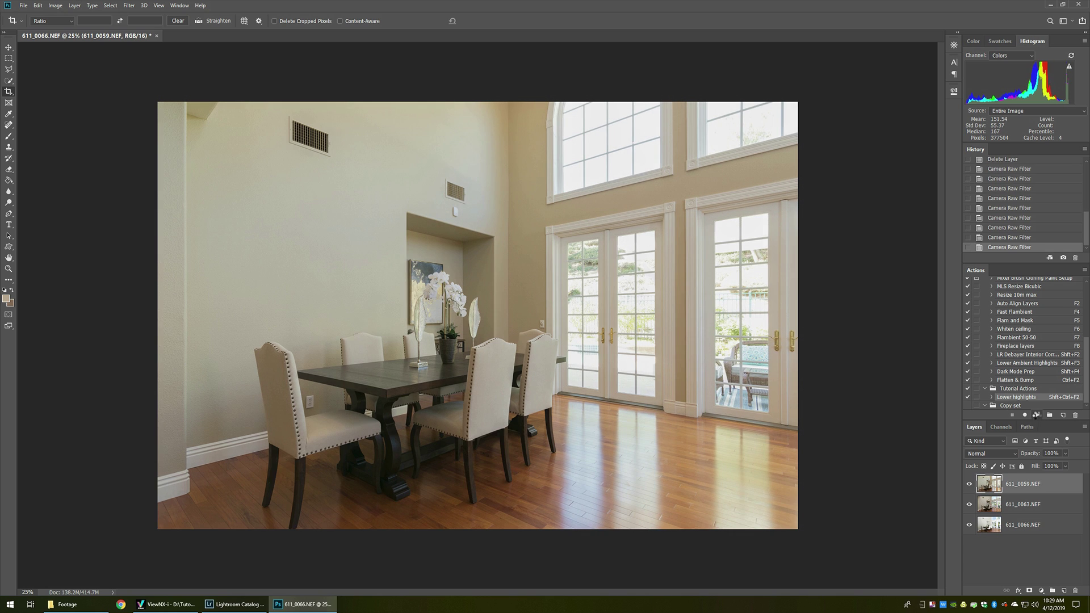
left_click(1037, 415)
left_click(1038, 416)
left_click(1037, 415)
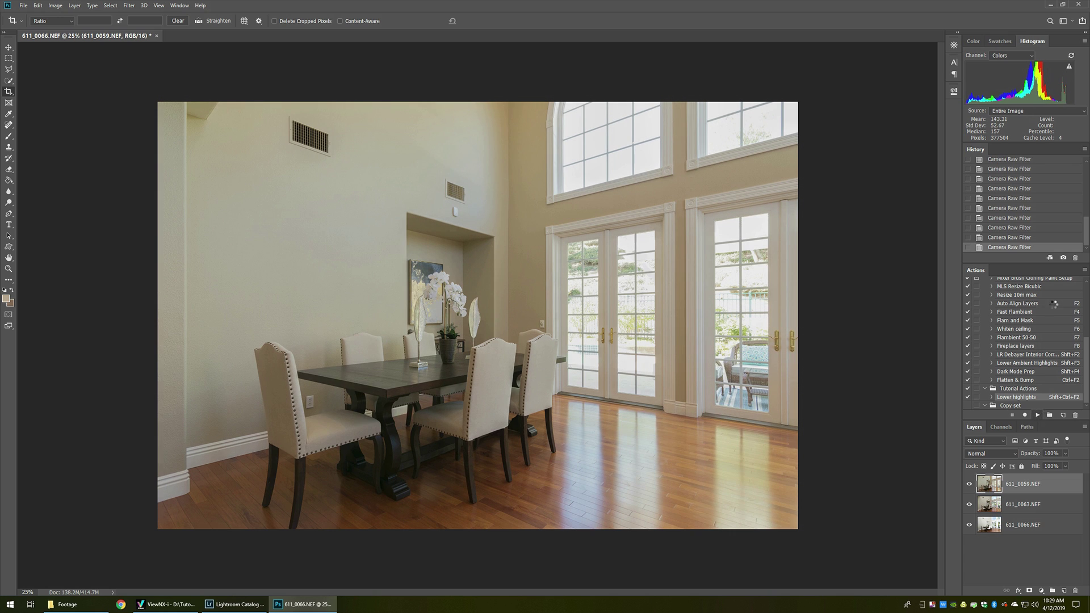
left_click_drag(1086, 237, 1085, 220)
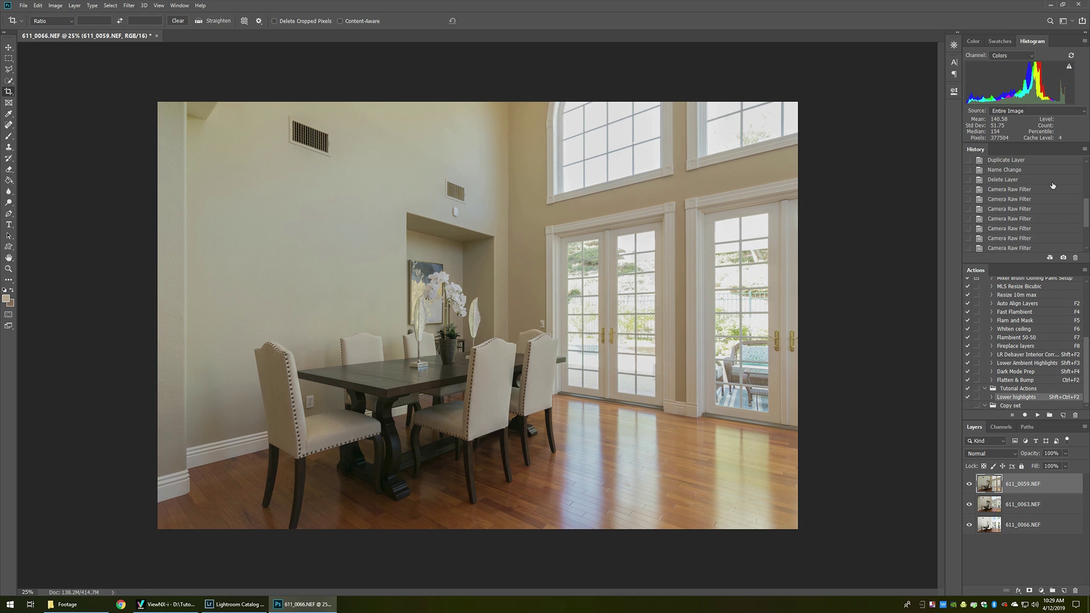
left_click_drag(1088, 214, 1088, 234)
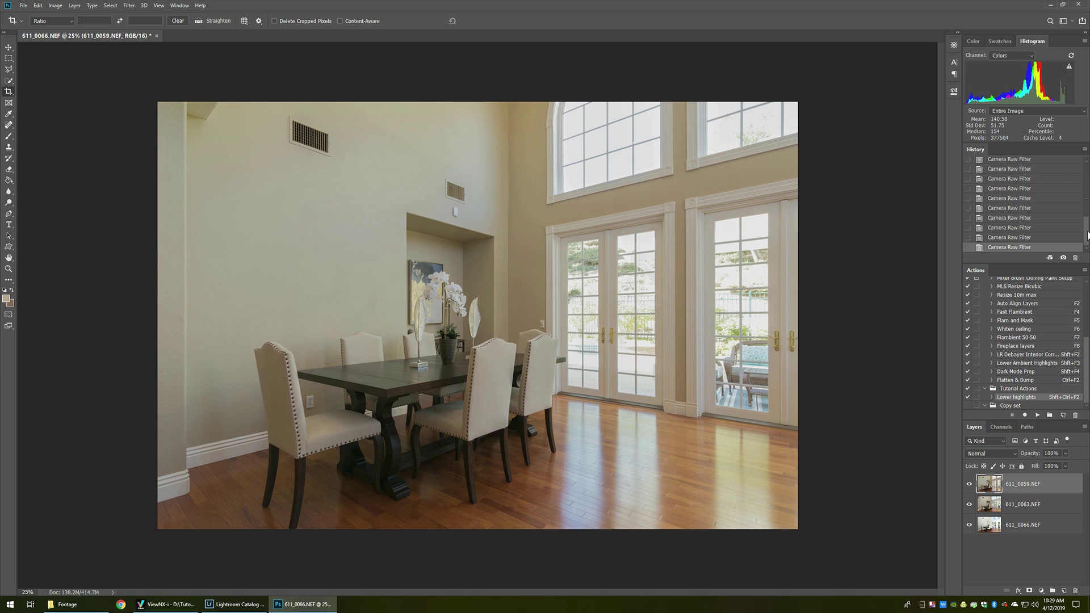
left_click_drag(1088, 235, 1084, 205)
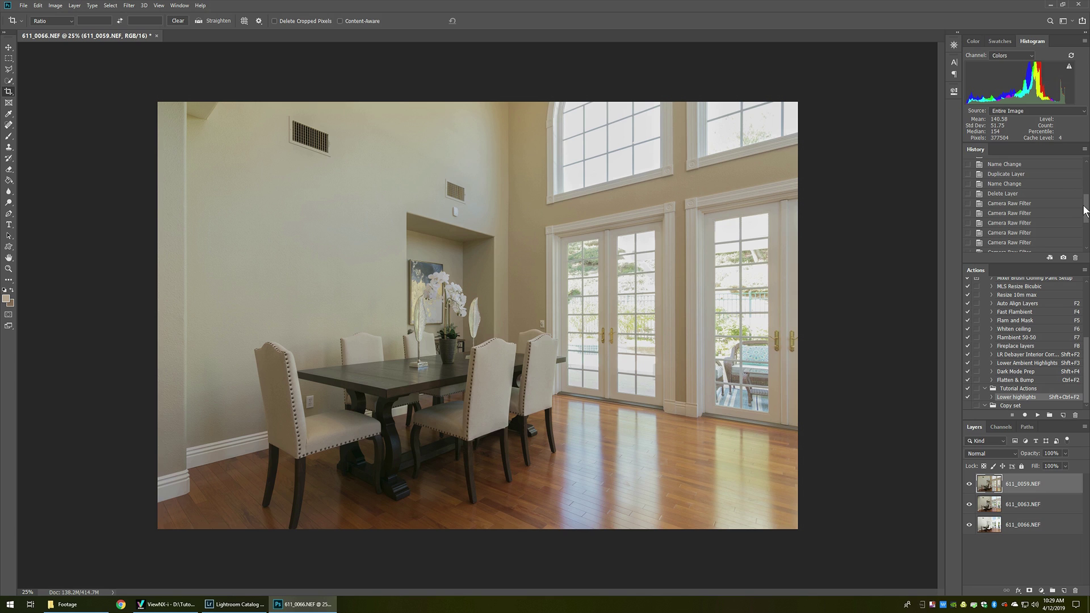
Step: Revert History to Delete Layer and run Lower highlights once on layer 611_0059.NEF
left_click(1006, 194)
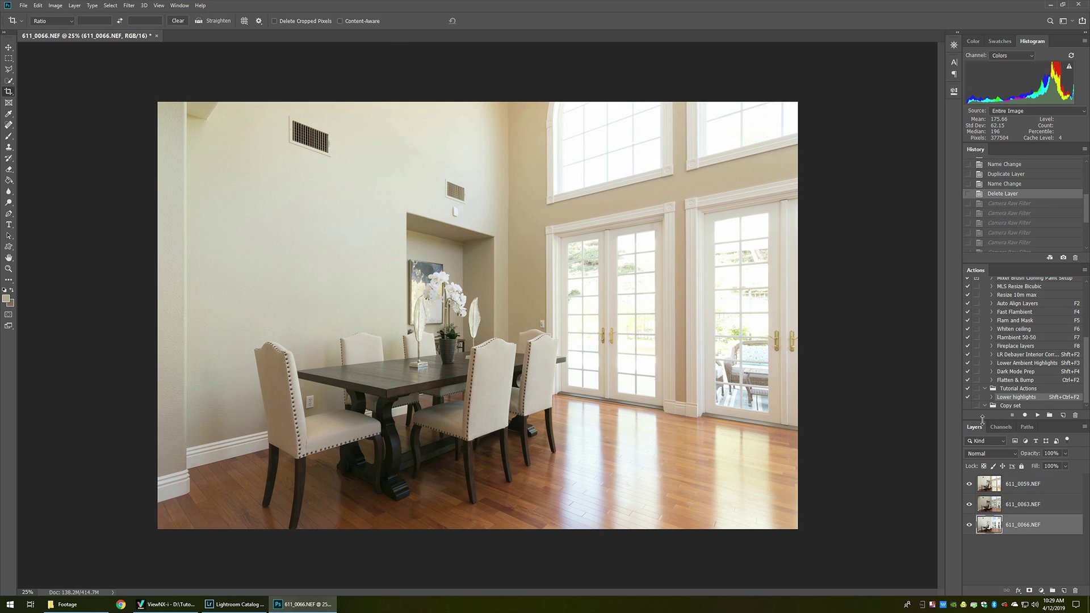
left_click(985, 396)
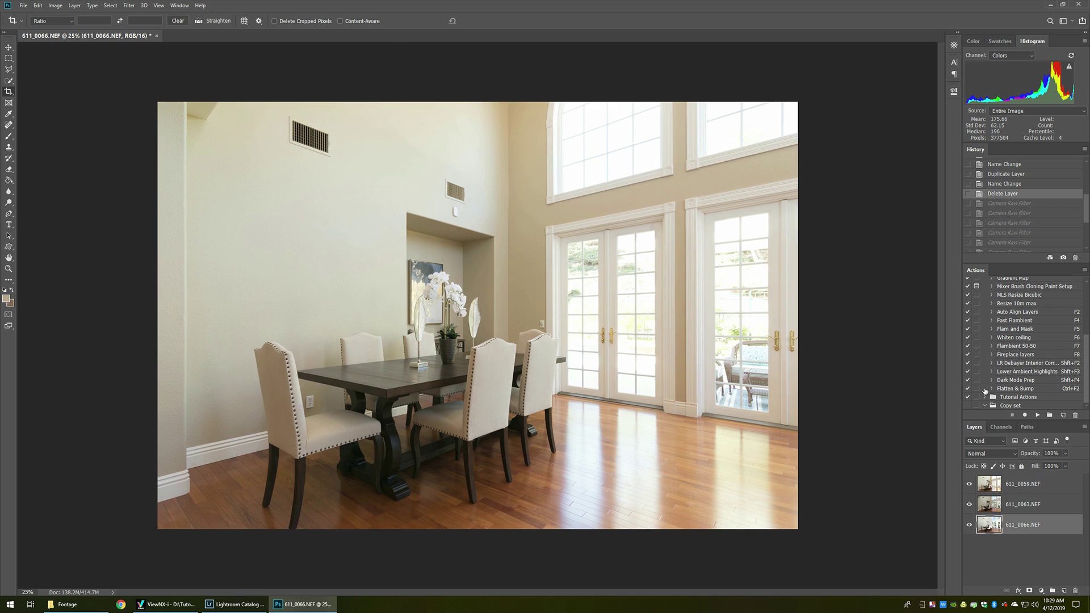
left_click(1014, 486)
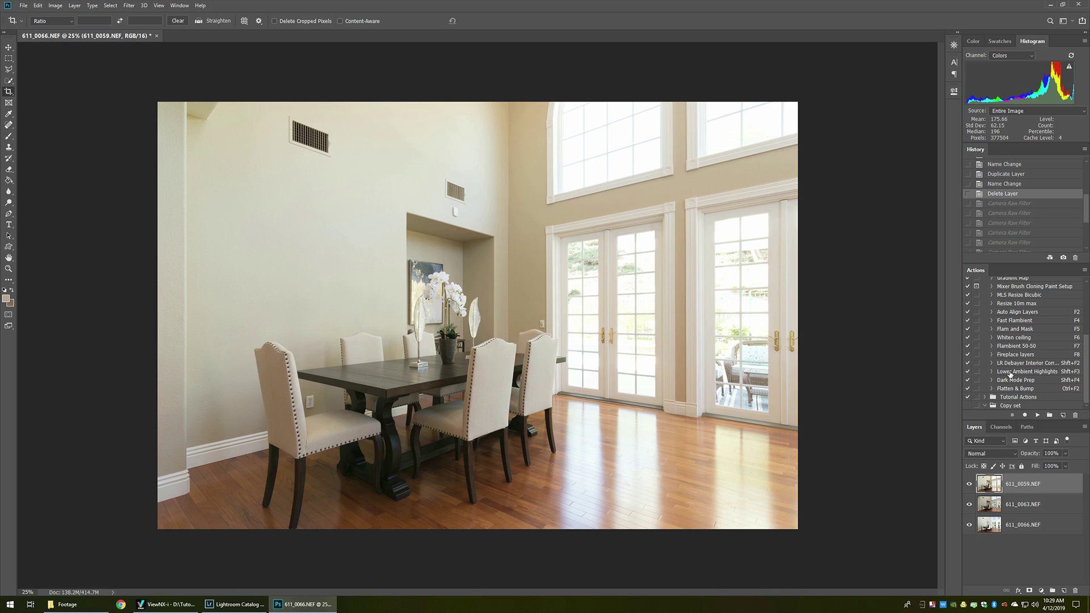
left_click(985, 397)
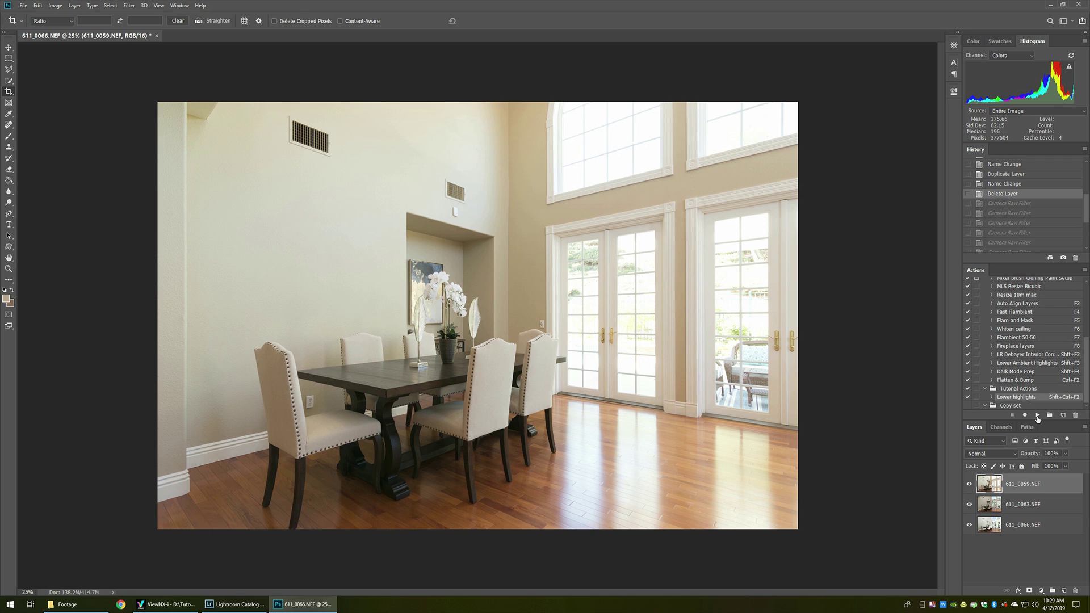
left_click(1036, 416)
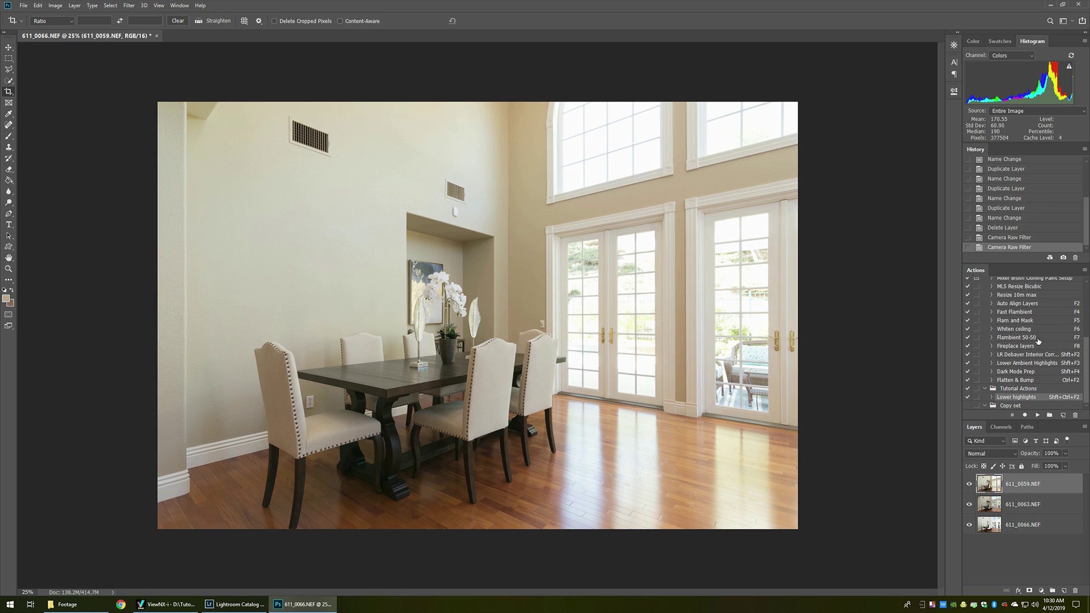
Step: Blend the top layer as Luminosity at 50%, then run Dark Mode Prep on 611_0066.NEF
key("F7")
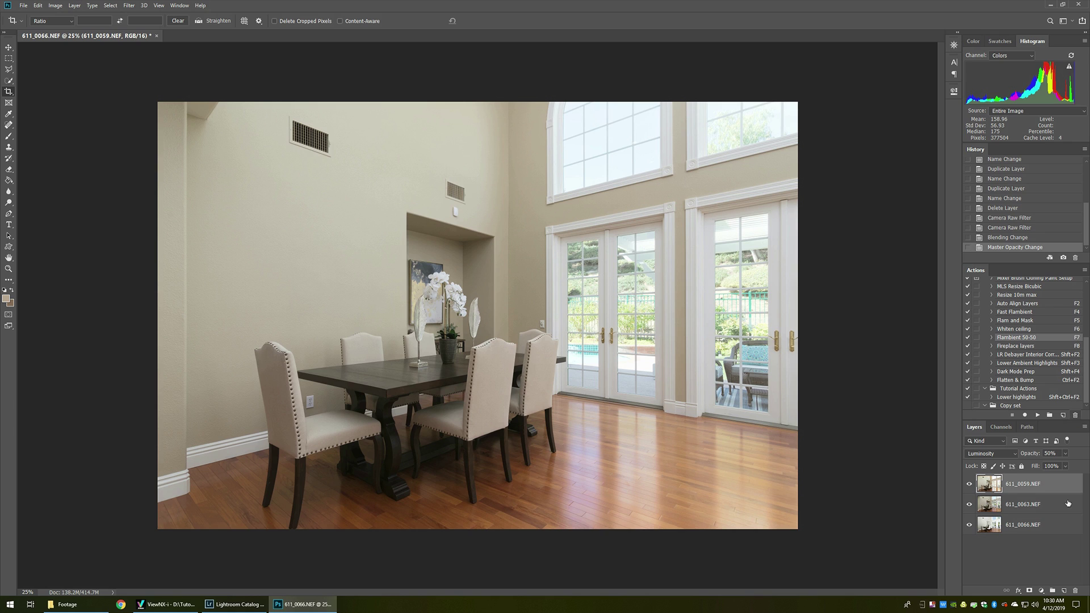
left_click(1021, 525)
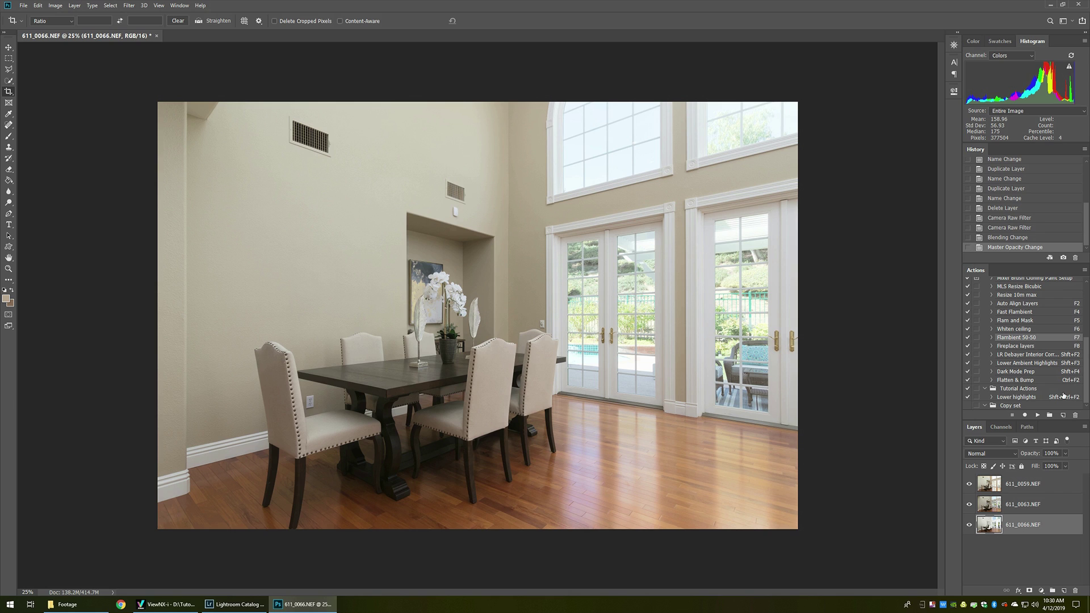
left_click(1021, 373)
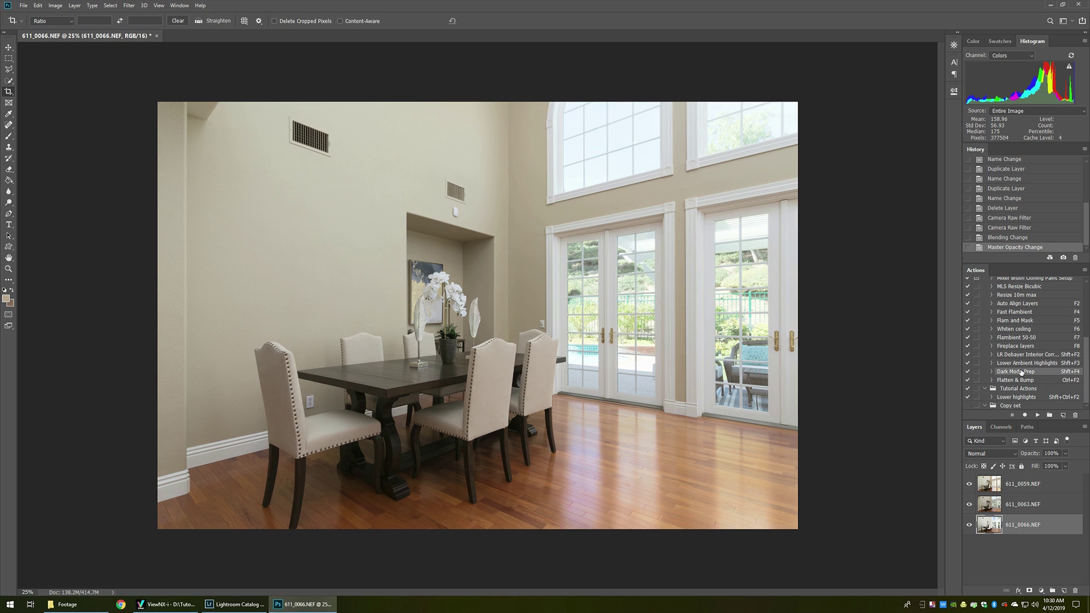
left_click(1038, 417)
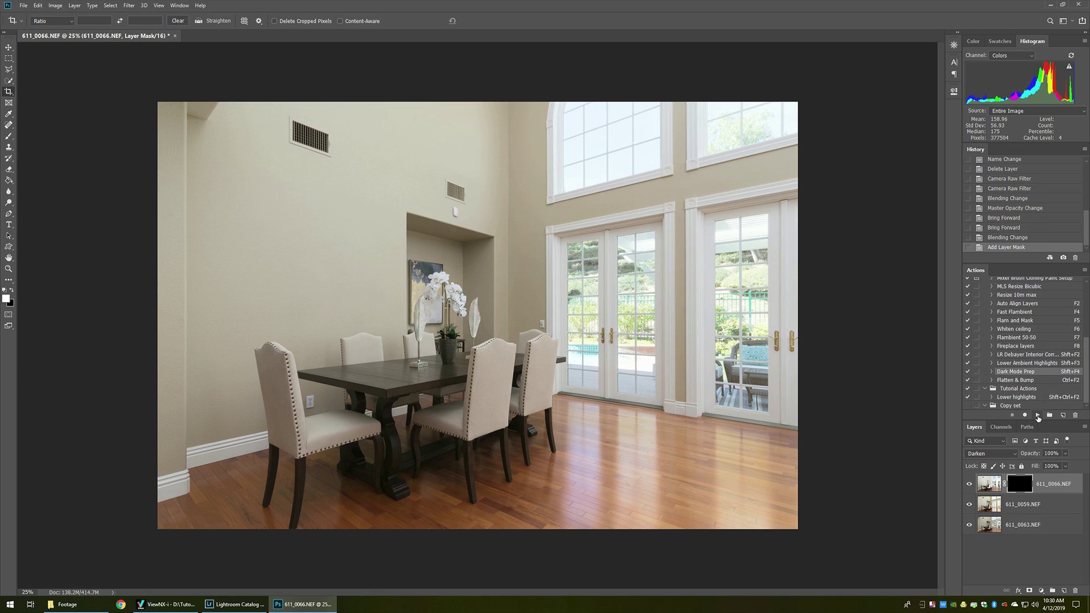
key("l")
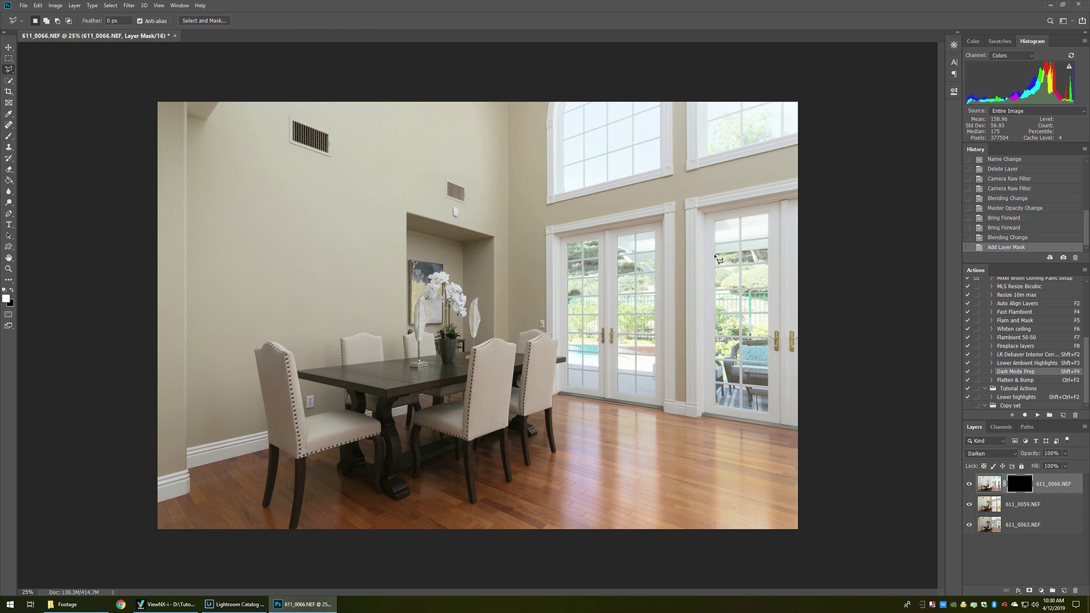
Step: Lasso the right-hand windows and clear that area of 611_0066.NEF's mask to reveal them
left_click(540, 101)
left_click(553, 391)
left_click(825, 435)
left_click(820, 59)
left_click(534, 88)
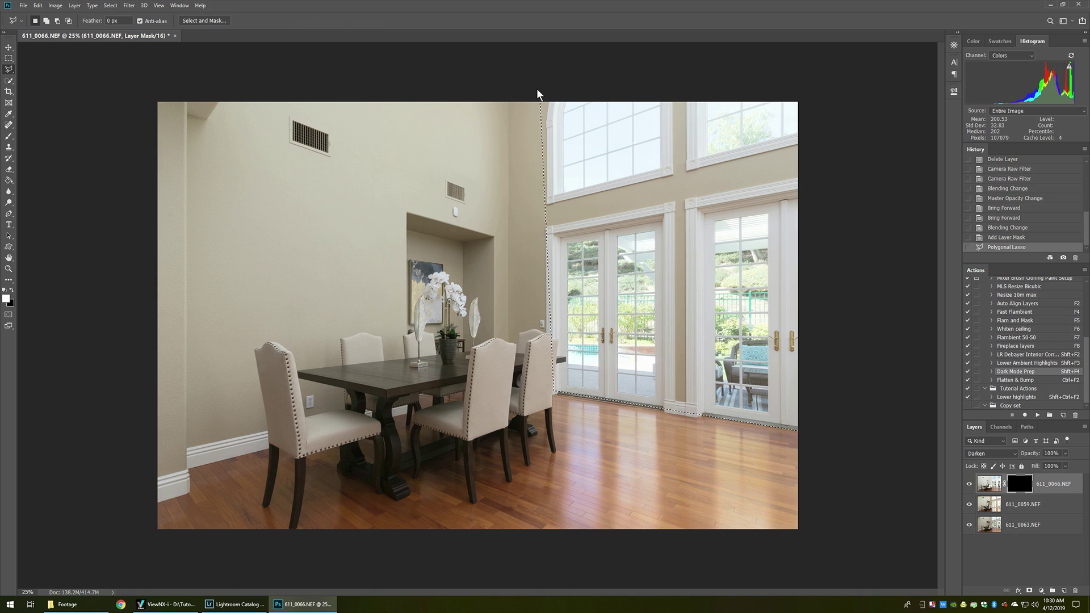
key("Delete")
key("ctrl+d")
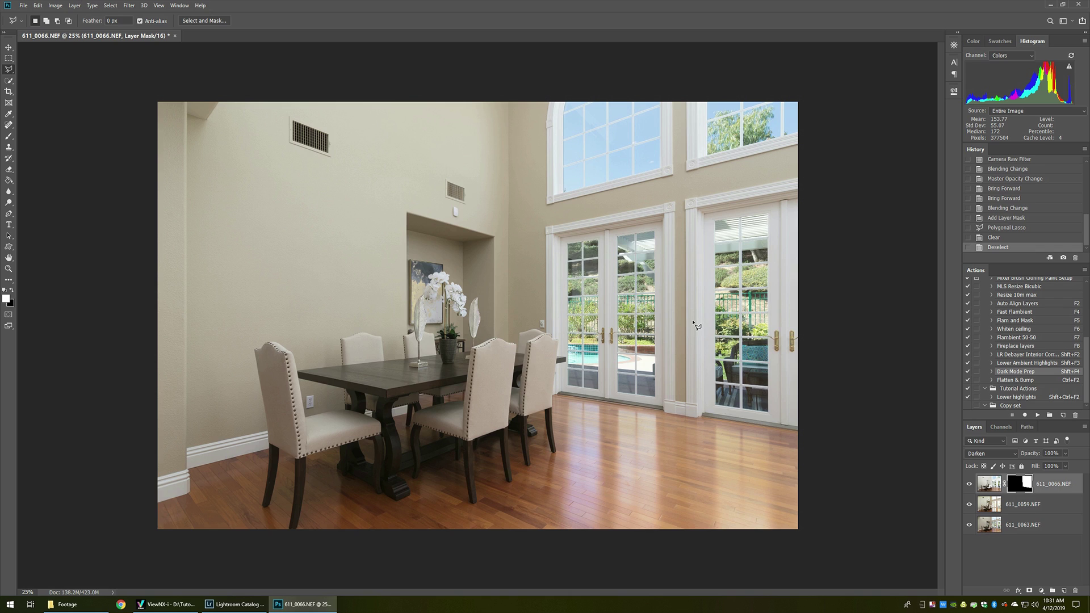
left_click(1023, 391)
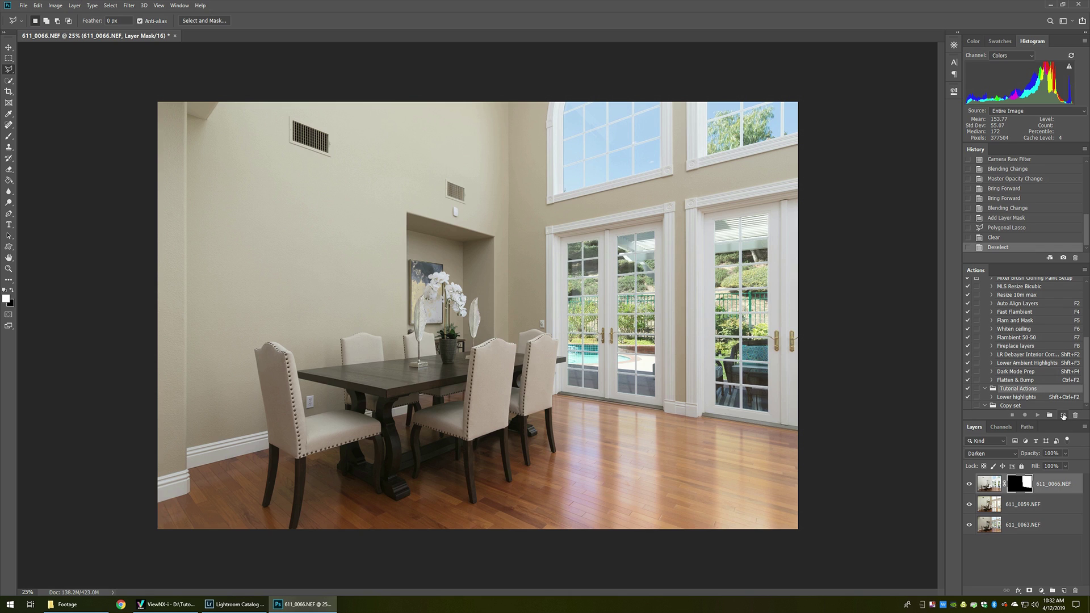
Step: Create action 'Flatten & bump' with function key F3 and begin recording it
left_click(1063, 416)
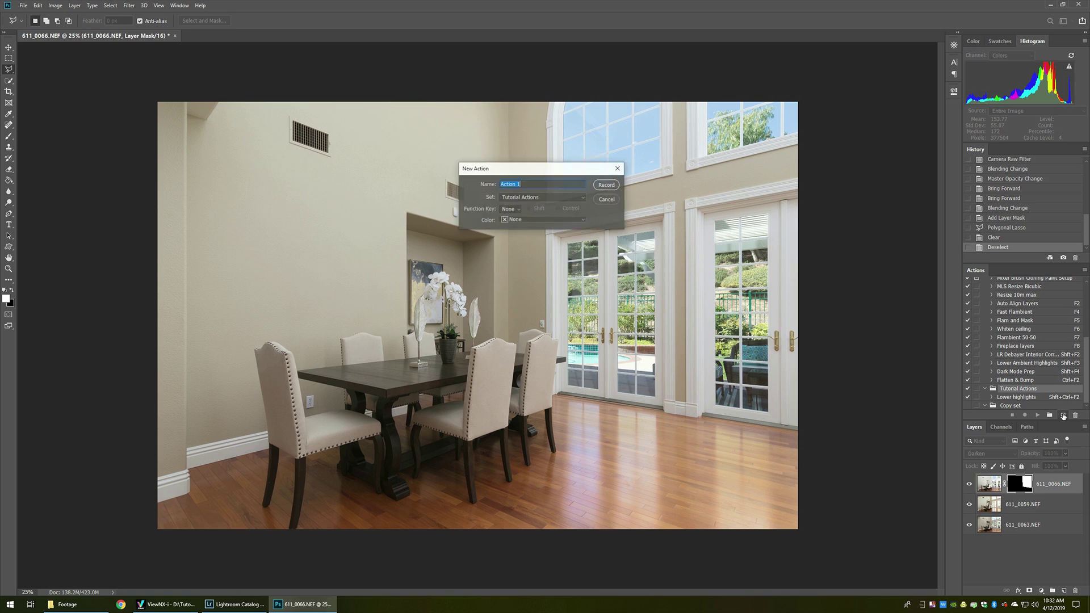
type("Flattern &")
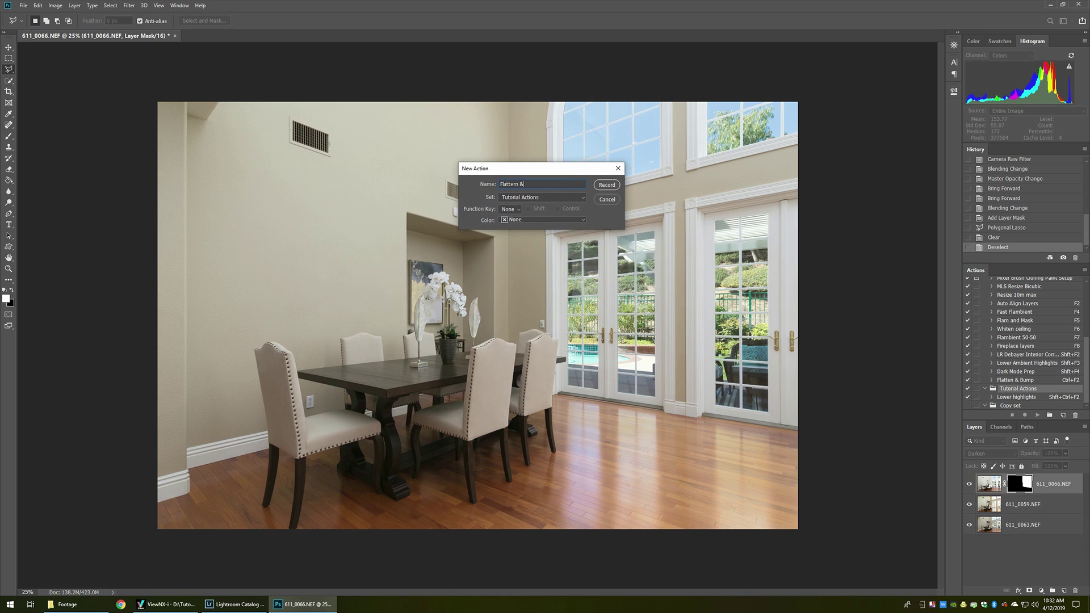
type(" bump")
left_click(503, 210)
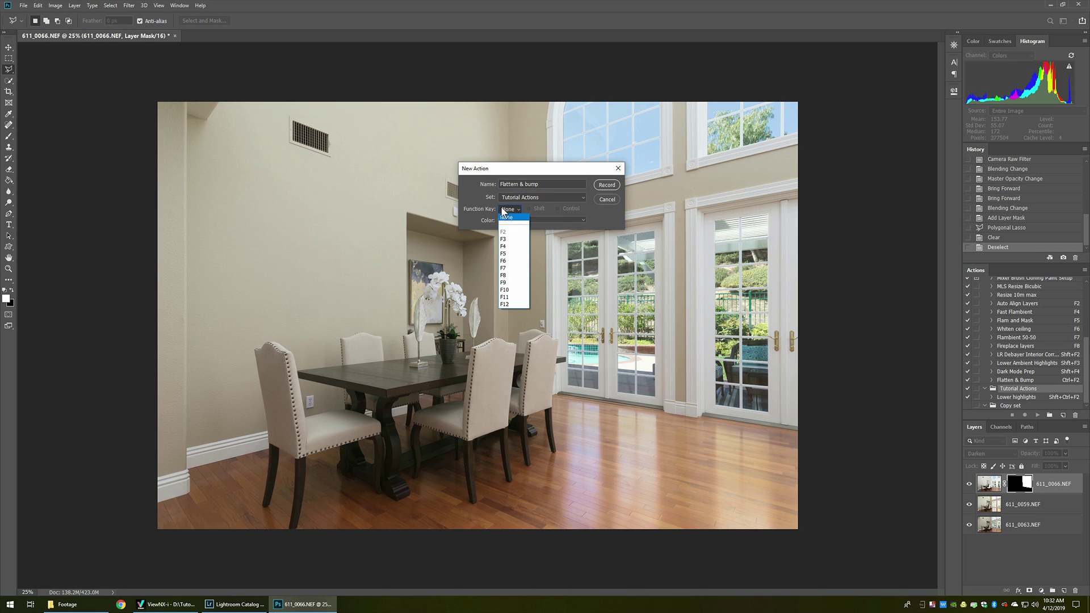
left_click(509, 239)
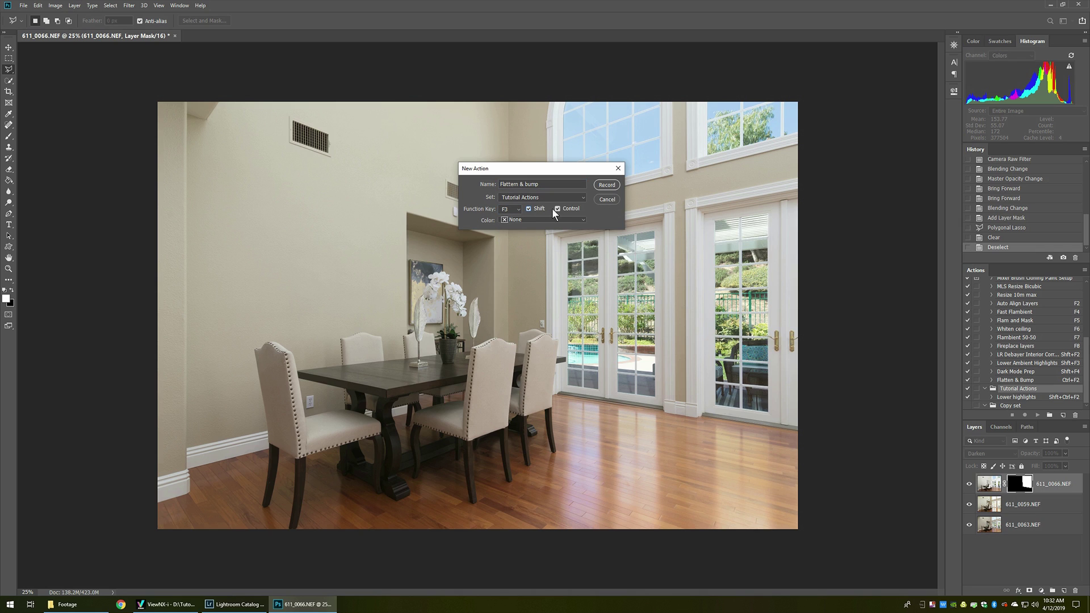
left_click(606, 185)
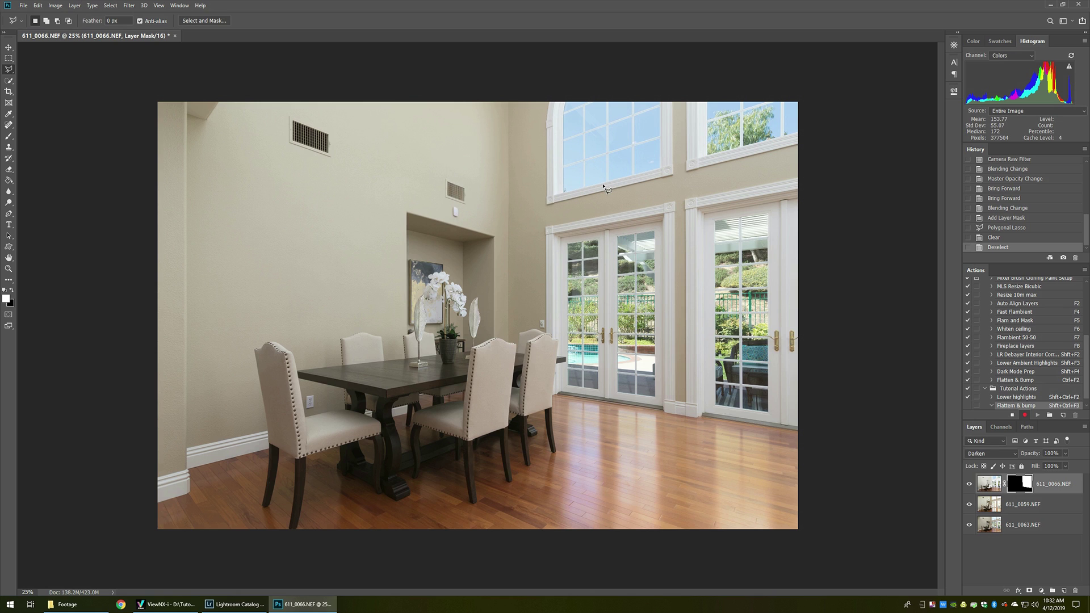
Step: Flatten the image to a single Background layer and launch the Camera Raw Filter
key("alt+l")
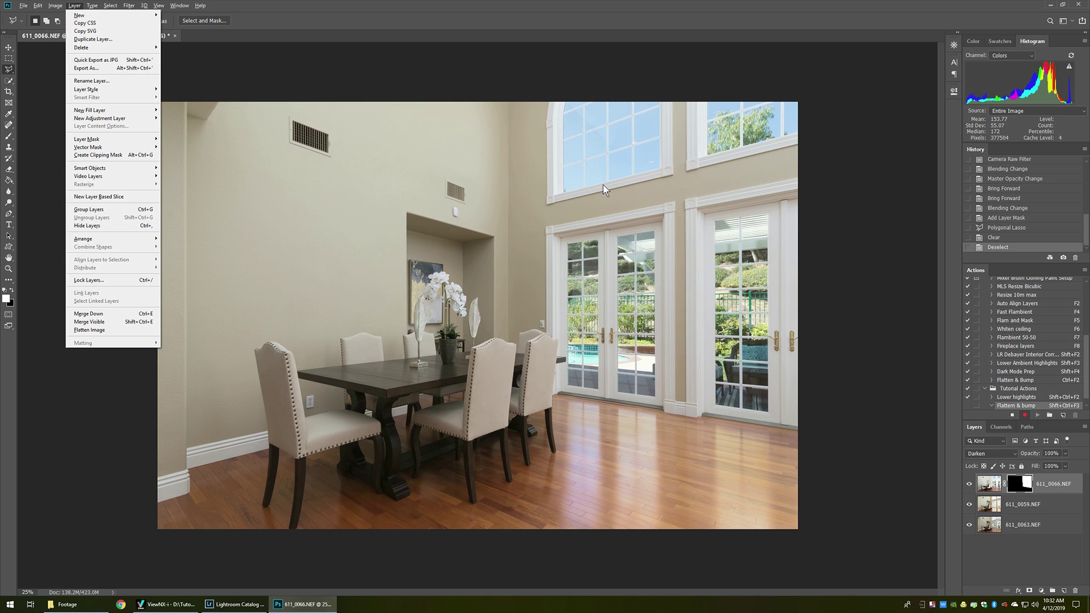
key("f")
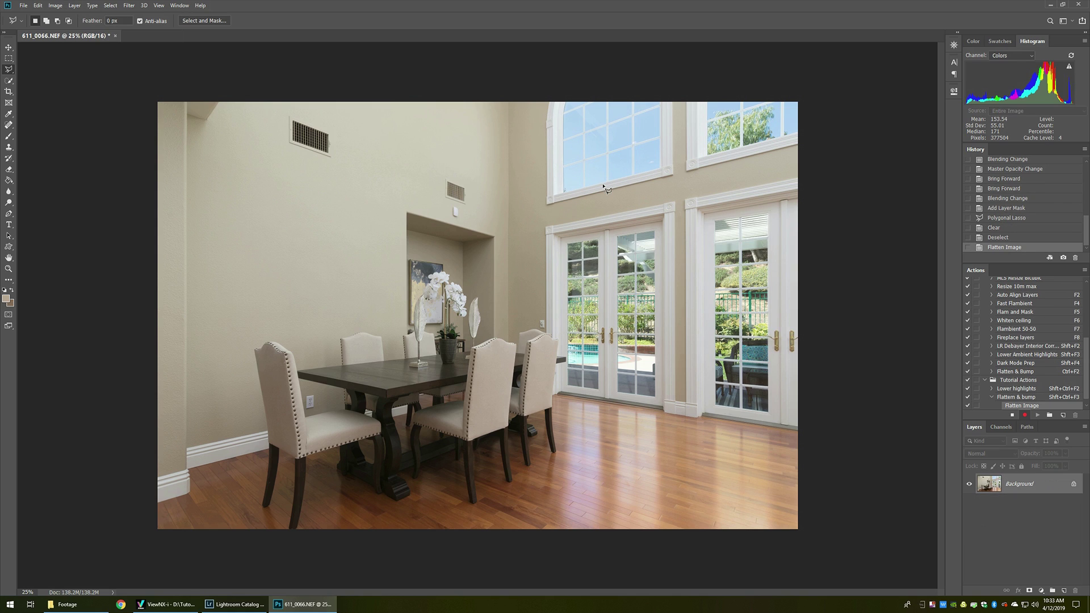
key("alt+t")
key("Down")
key("Down")
key("Down")
key("Down")
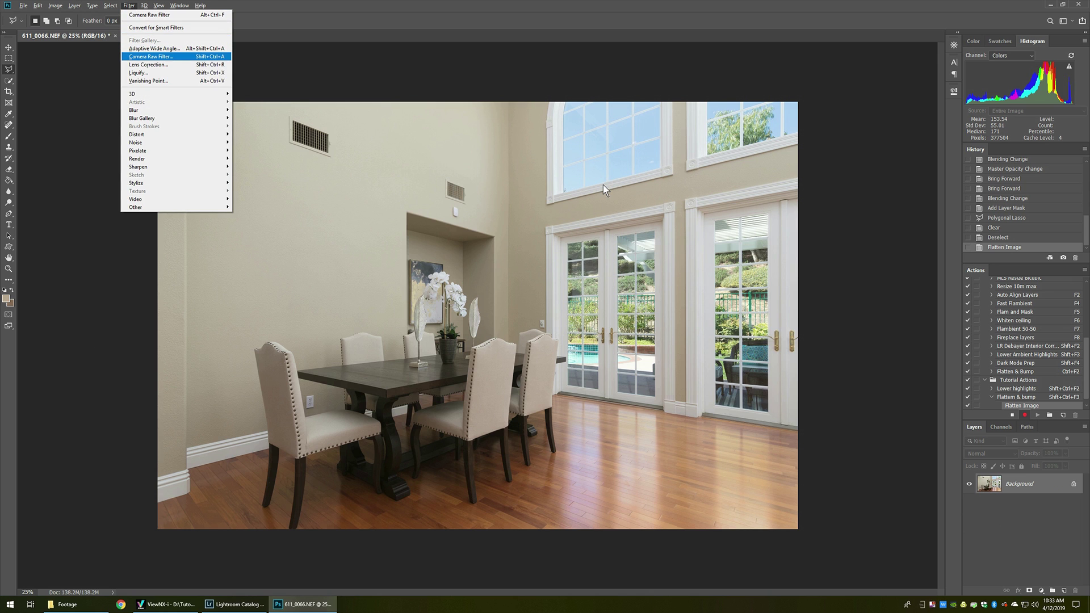
key("Return")
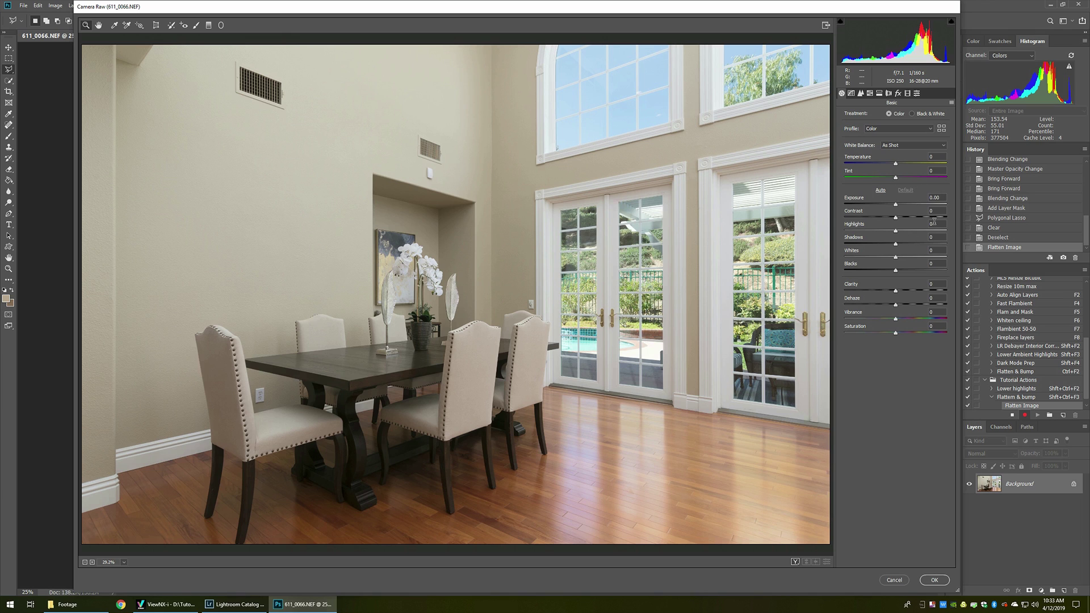
Step: Apply Contrast +10, Highlights -60, Shadows +50, Whites +30, Blacks -20 and Clarity 10 in Camera Raw
left_click_drag(939, 209, 939, 208)
type("0")
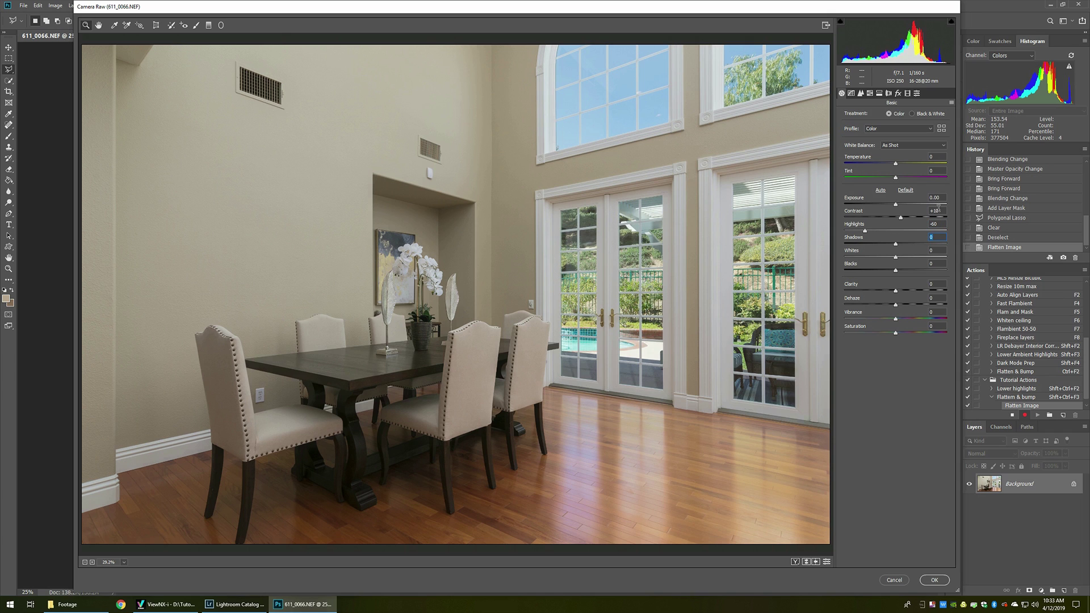
type("50")
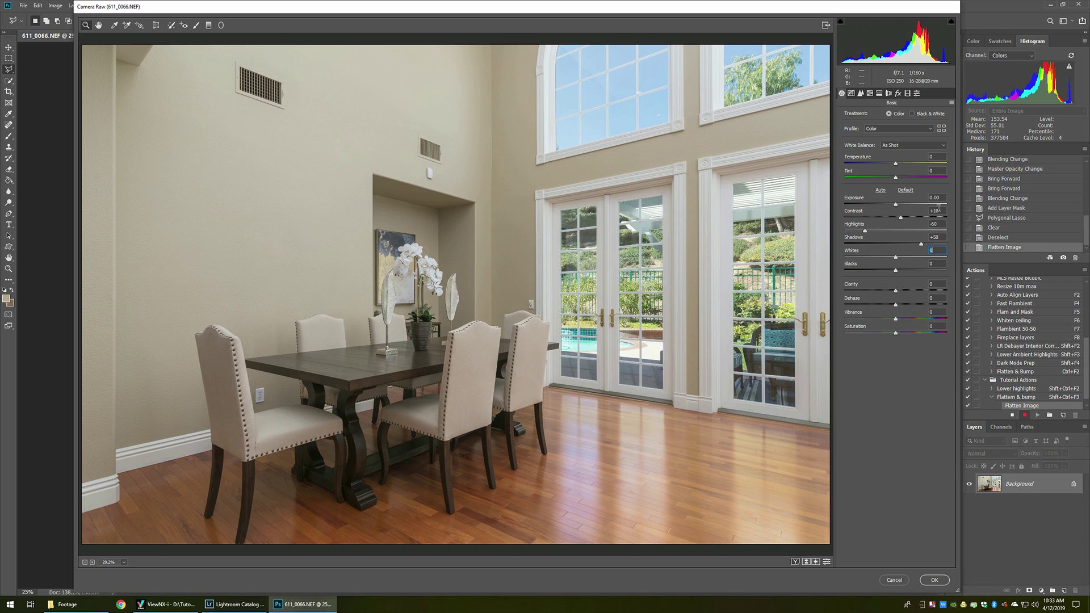
type("30")
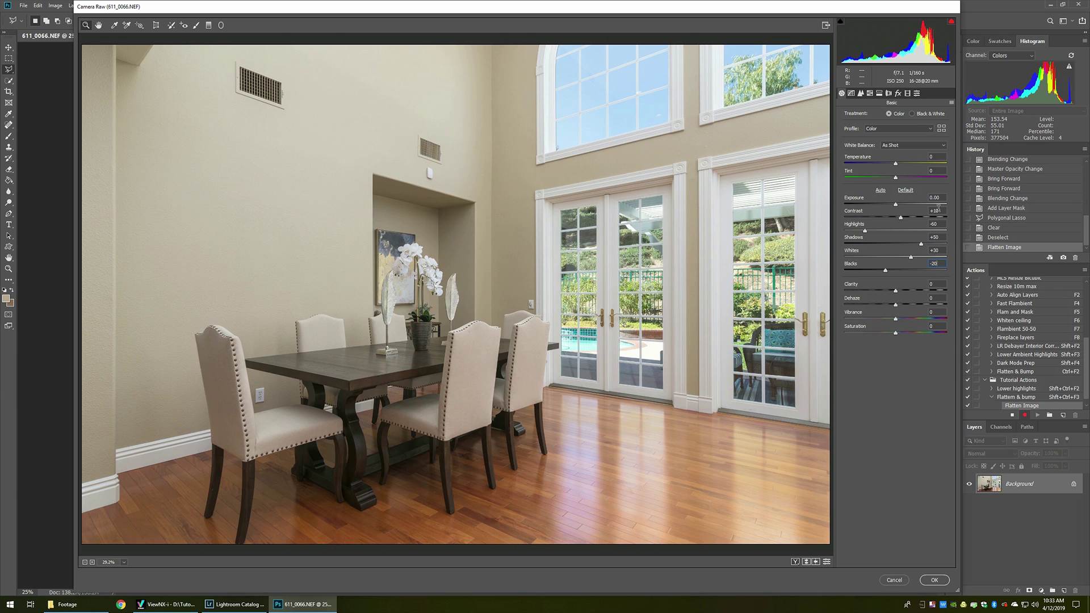
type("10")
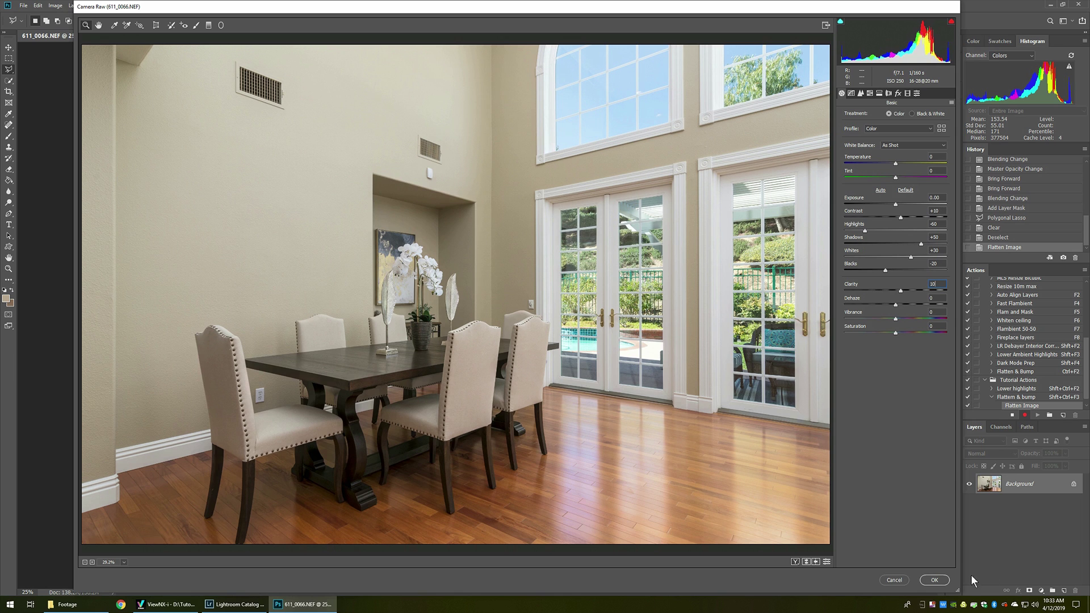
left_click(934, 580)
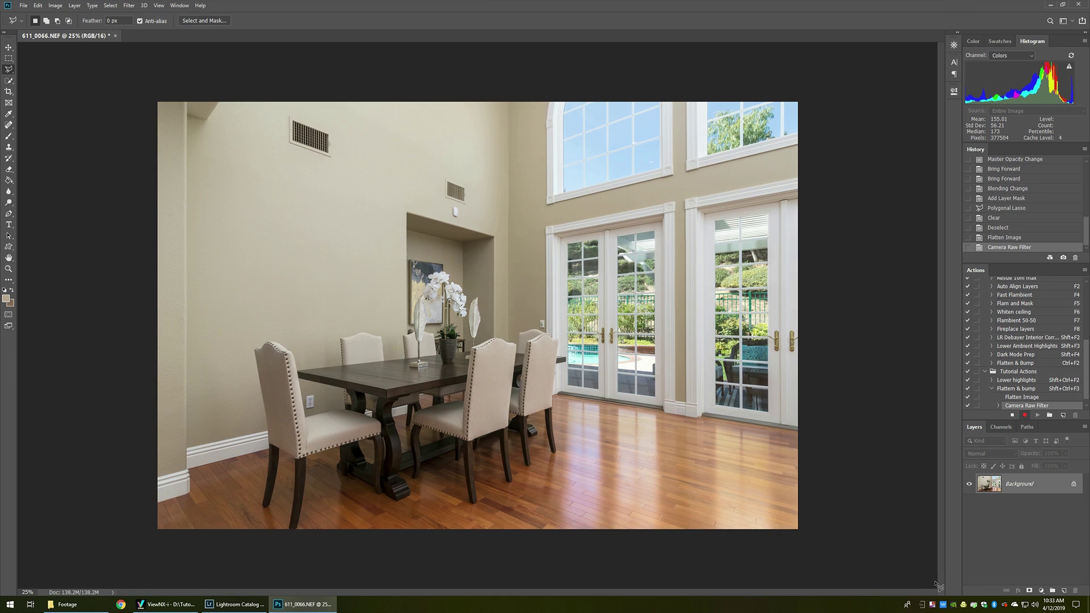
Step: Stop recording, revert to the layered image, and replay Flatten & bump to produce 611_0059-Edit.tif
left_click(1013, 416)
left_click(997, 227)
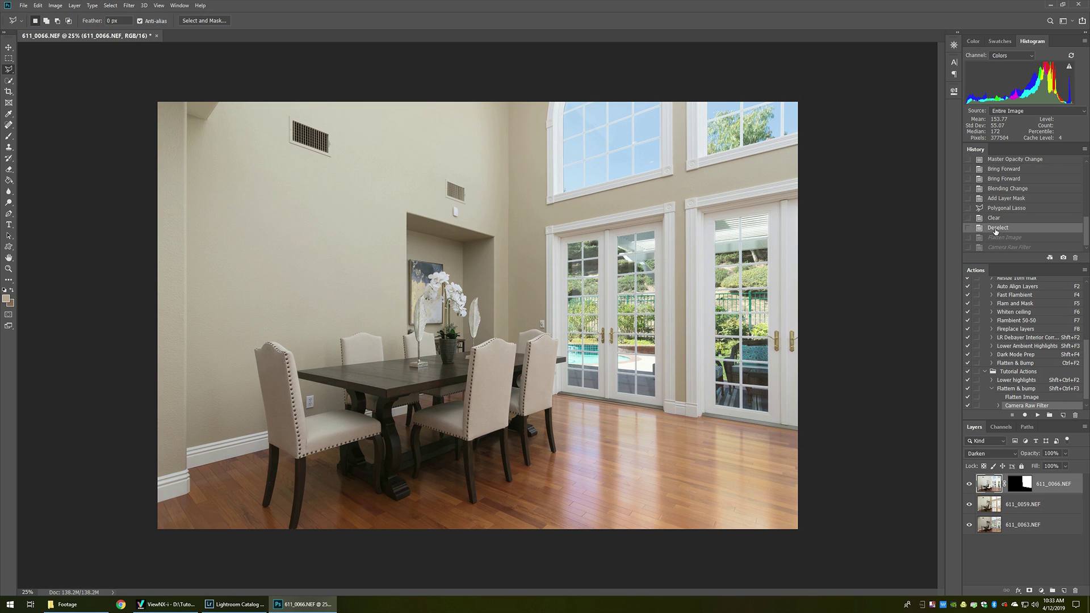
left_click(991, 389)
left_click(1009, 398)
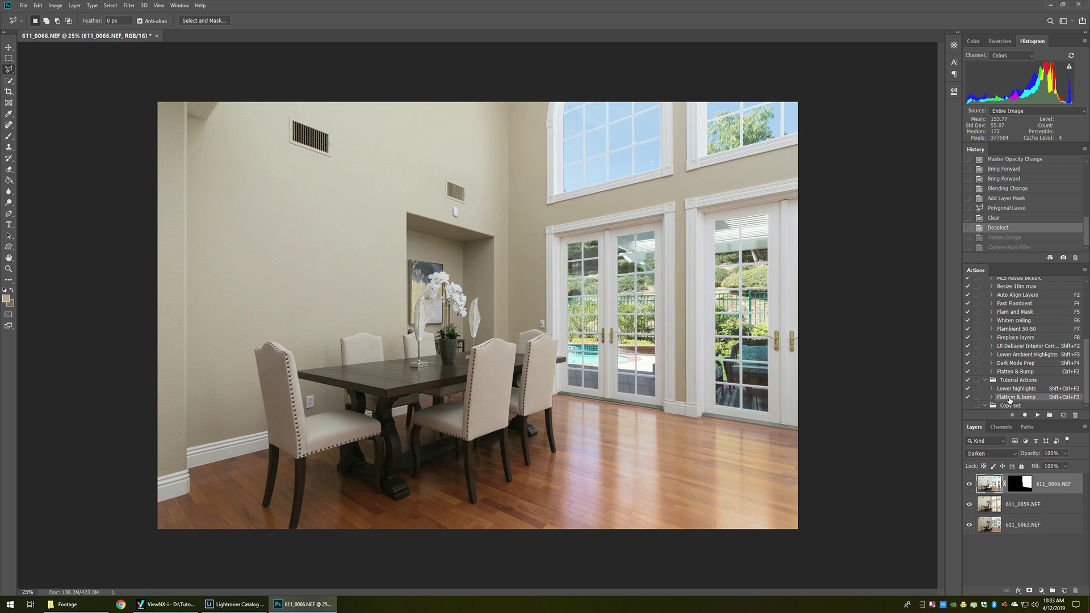
left_click(1038, 416)
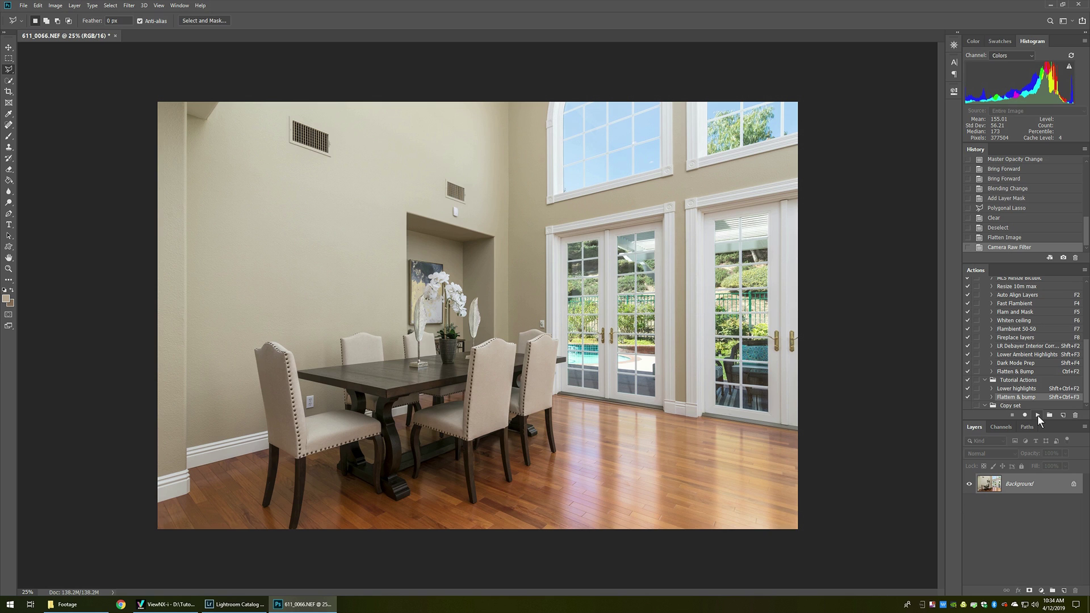
key("alt+Tab")
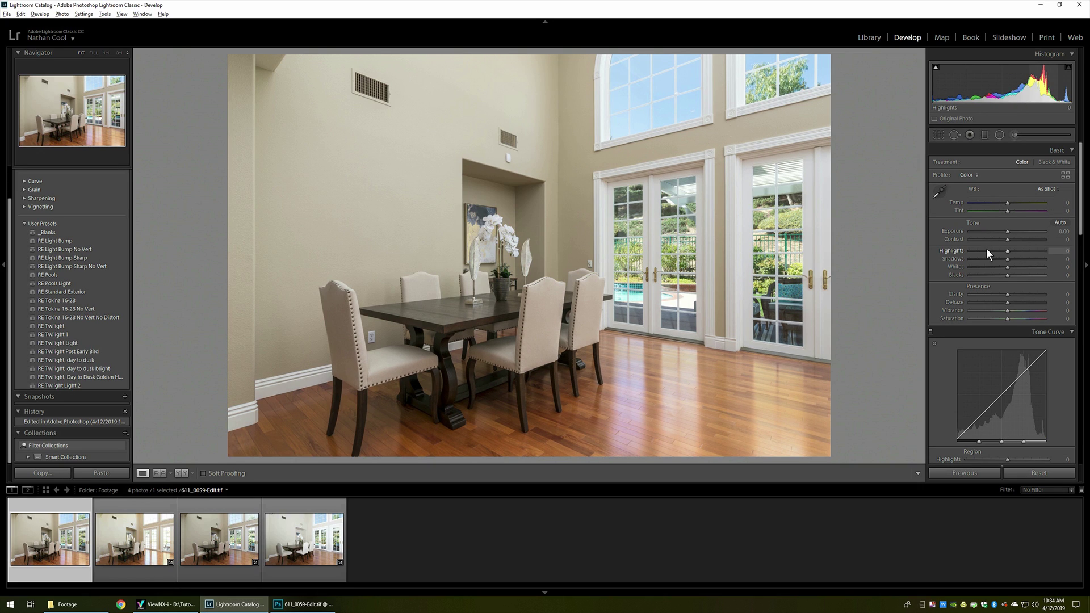
Step: On 611_0059-Edit.tif, set Whites to +19 and Highlights to +28 in the Basic panel
left_click_drag(1008, 267, 1015, 267)
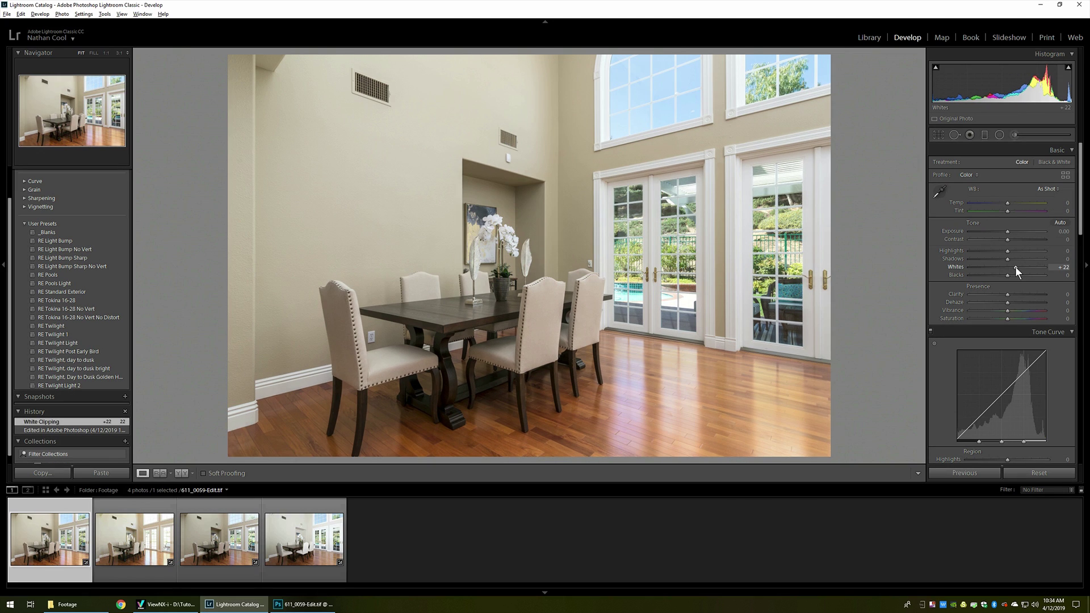
left_click(1016, 250)
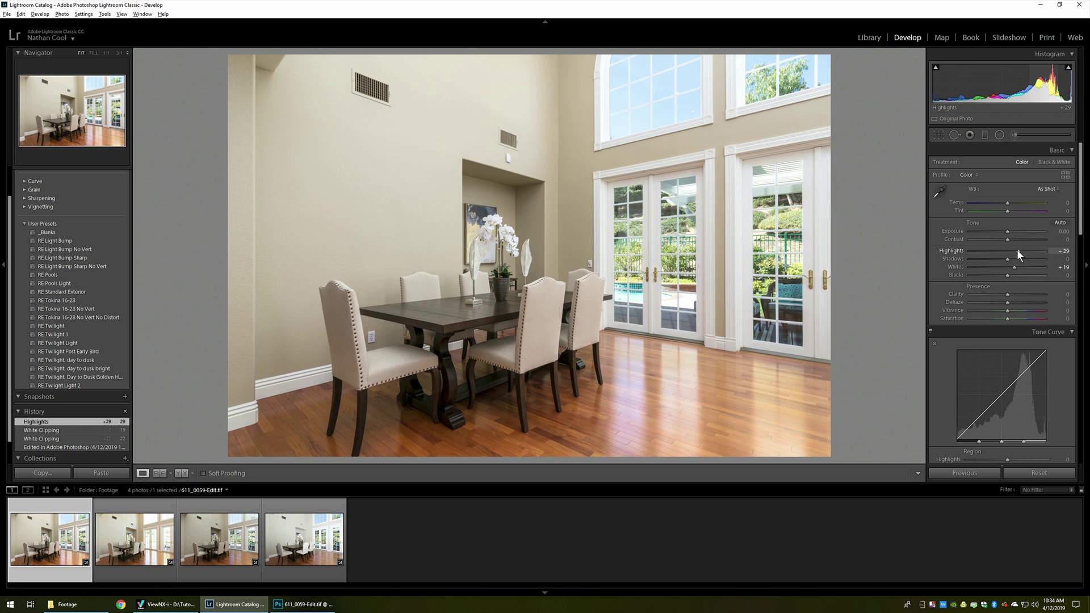
left_click(1016, 250)
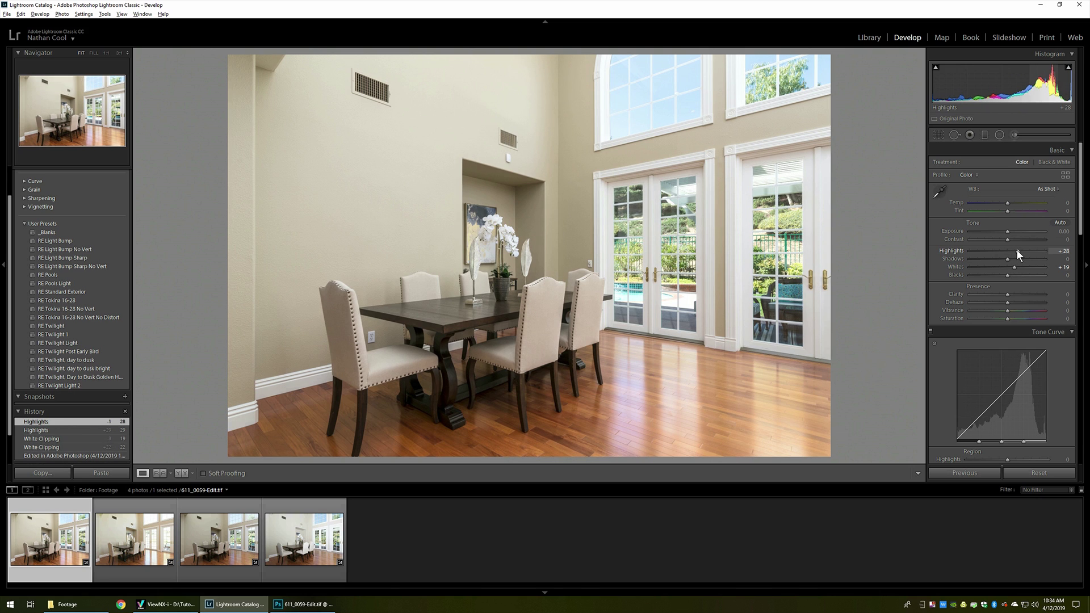